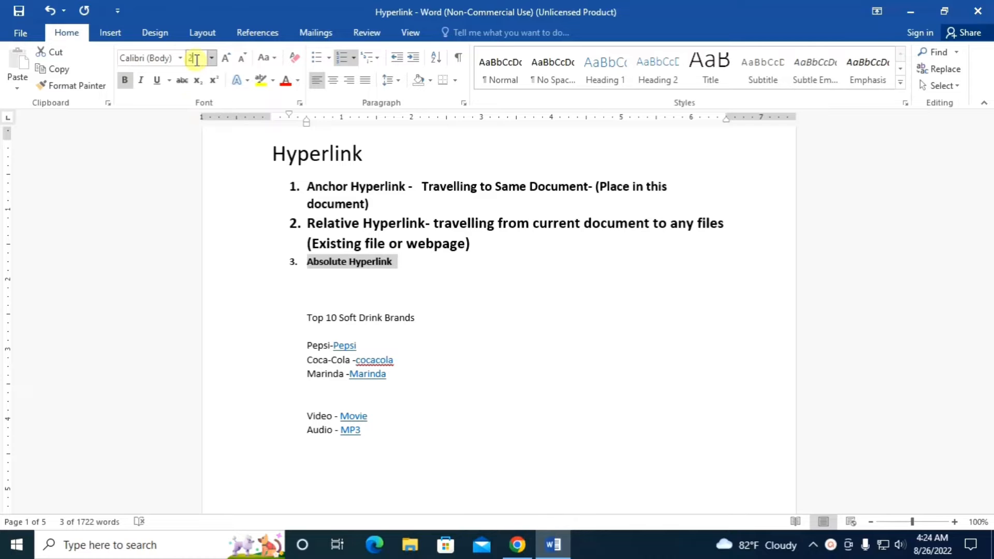
Try font sizes 24, 20 and 18 on the "Absolute Hyperlink" list item.
left_click(196, 59)
type("24")
key("Return")
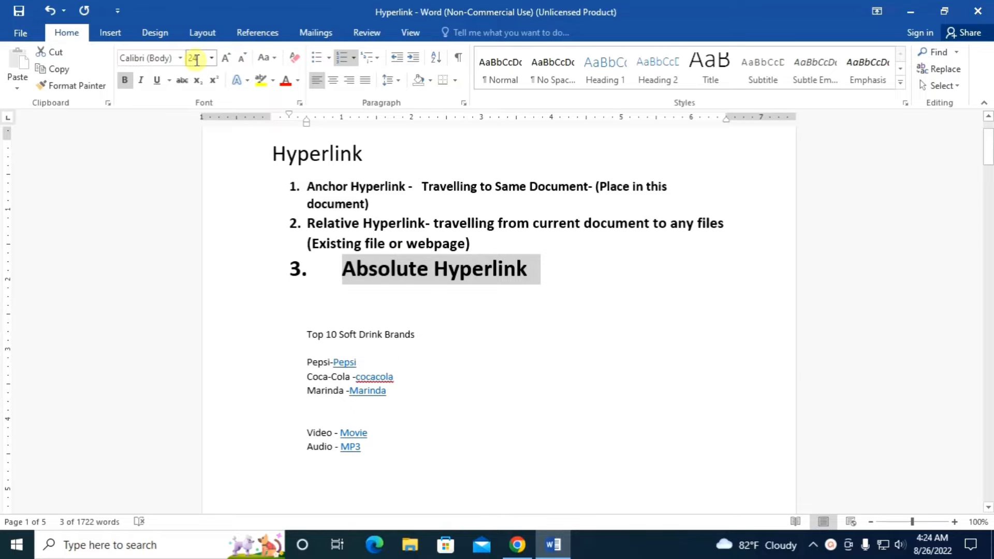
left_click(203, 55)
type("20")
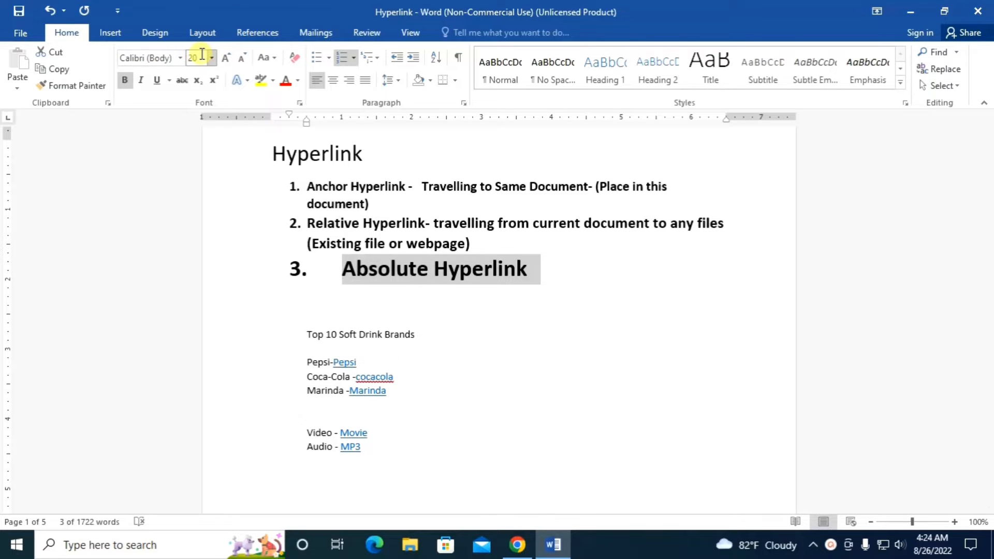
key("Return")
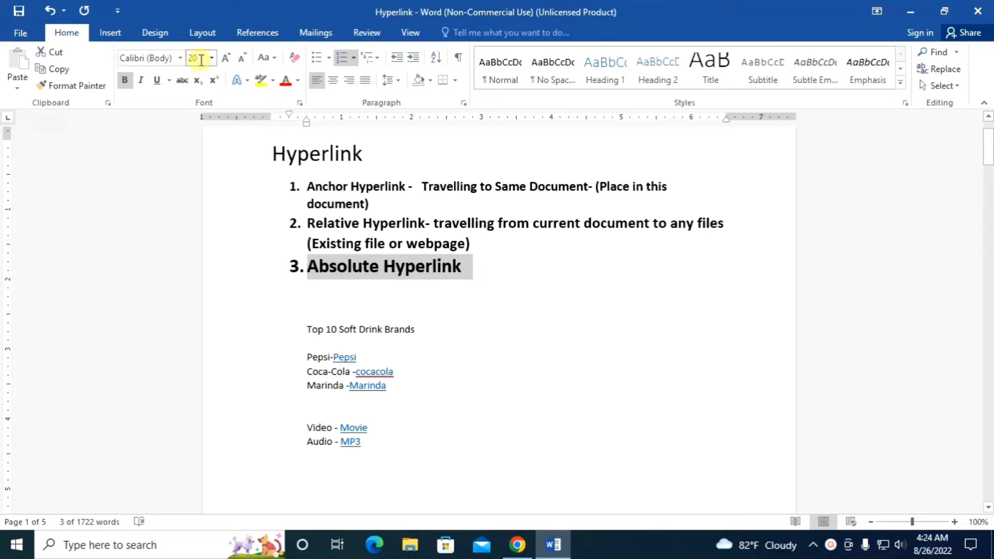
type("18")
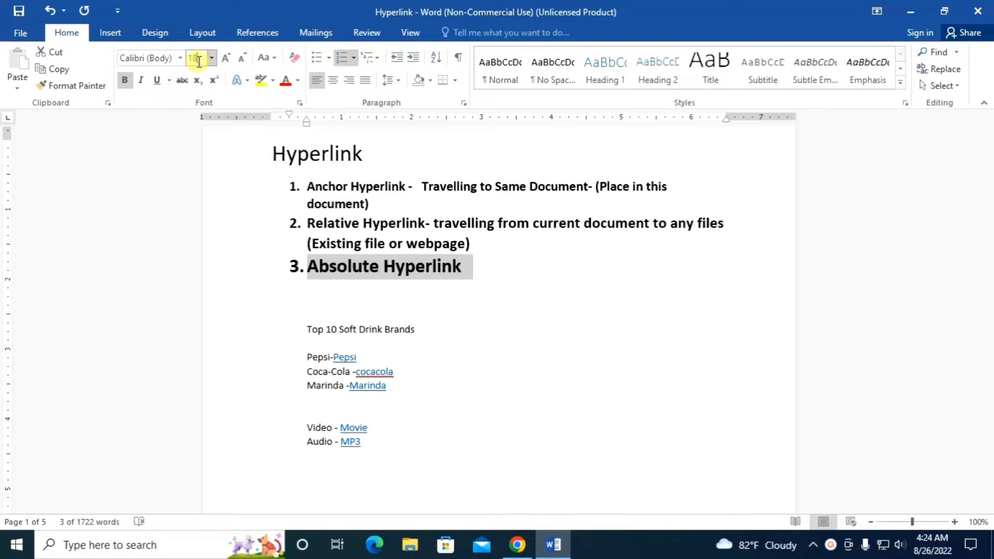
key("Return")
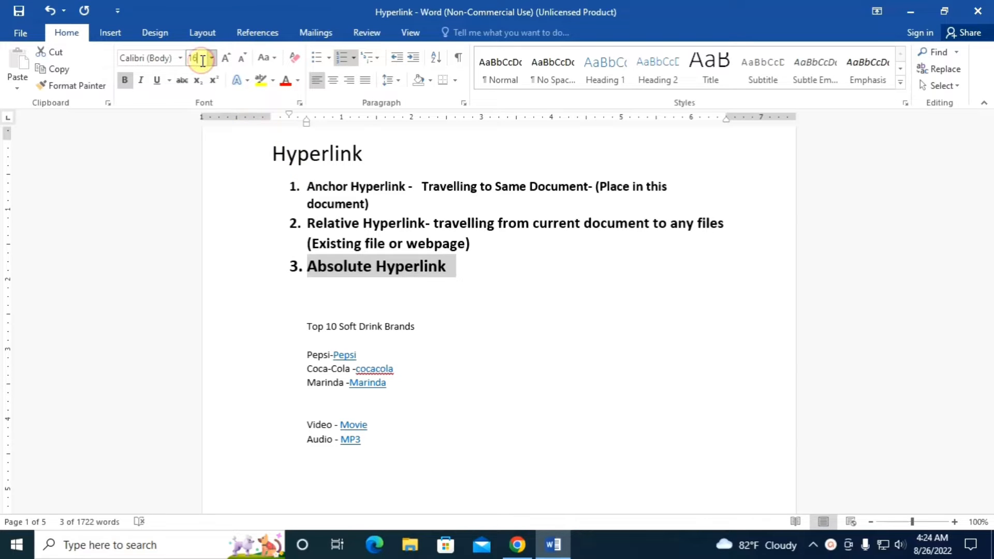
Set the font size of the "Absolute Hyperlink" list item to 16.
type("16")
key("Return")
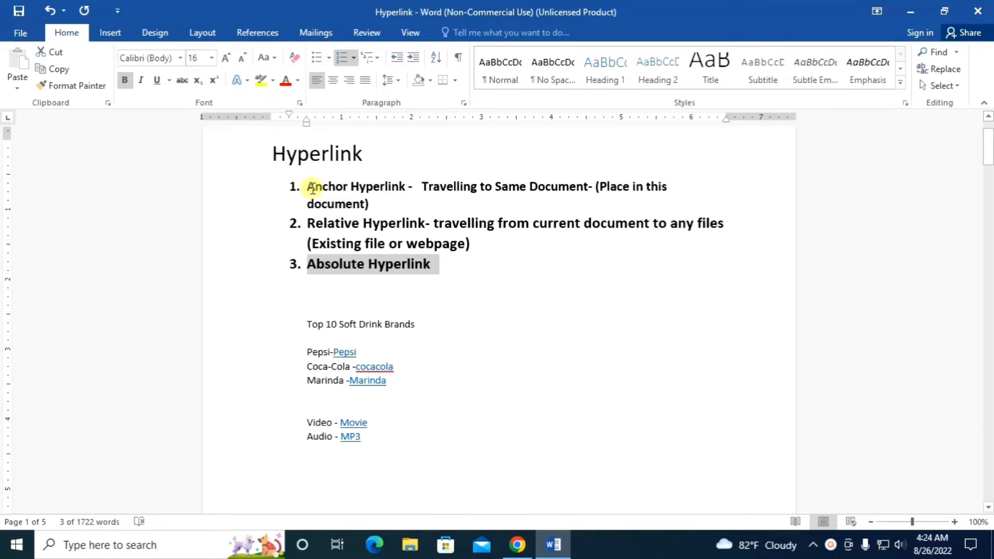
left_click_drag(309, 186, 408, 187)
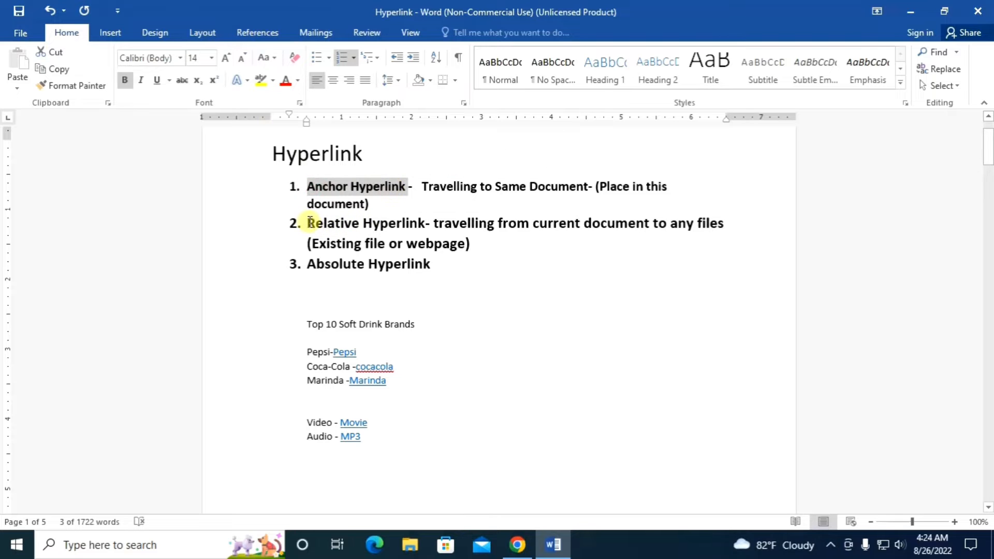
left_click_drag(308, 222, 423, 223)
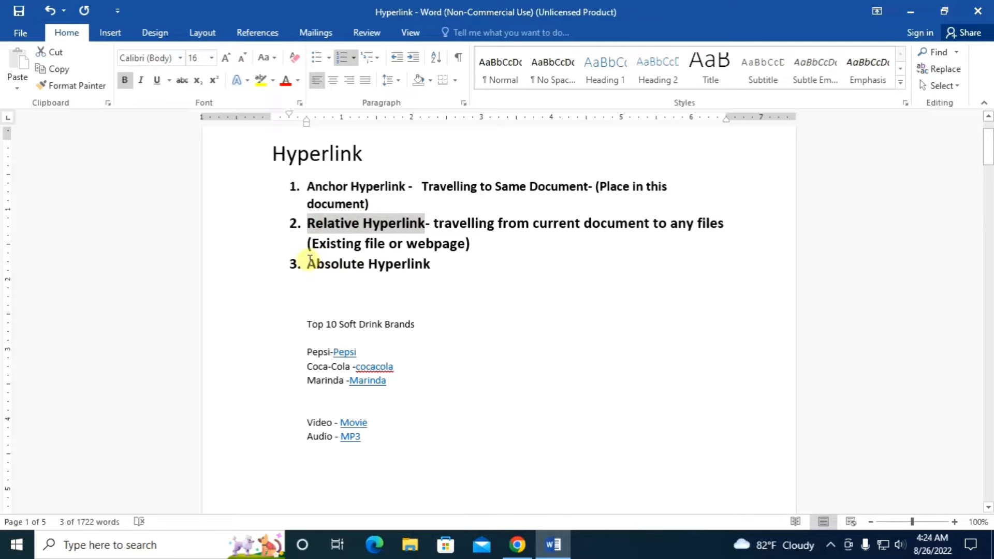
left_click_drag(308, 262, 452, 273)
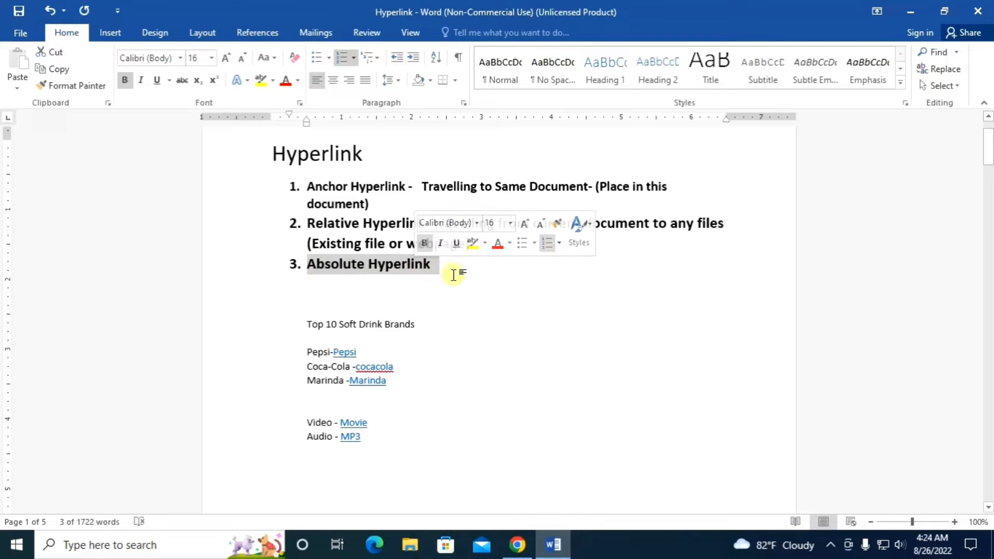
Add the description "- travelling to any web content" after "Absolute Hyperlink" in the third list item.
left_click(454, 273)
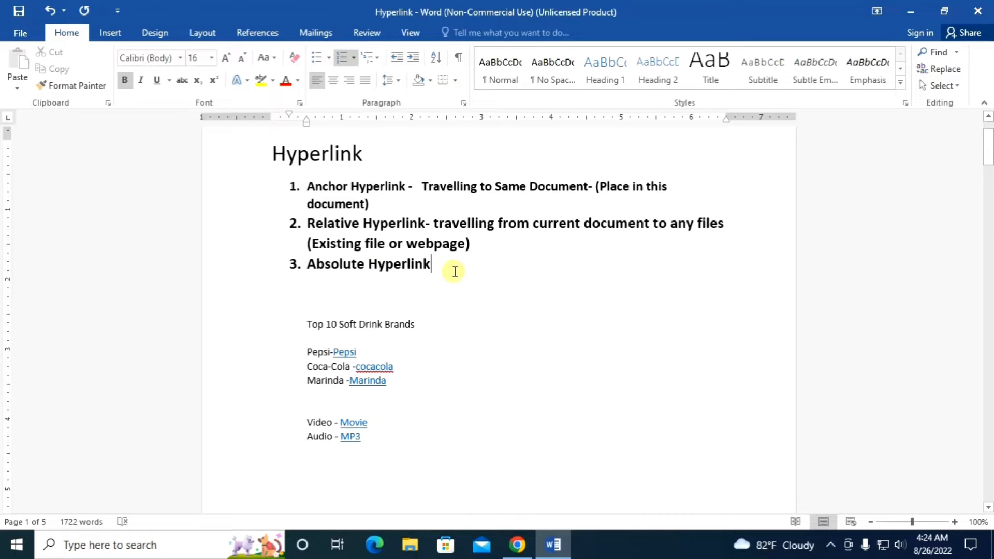
type("- tr")
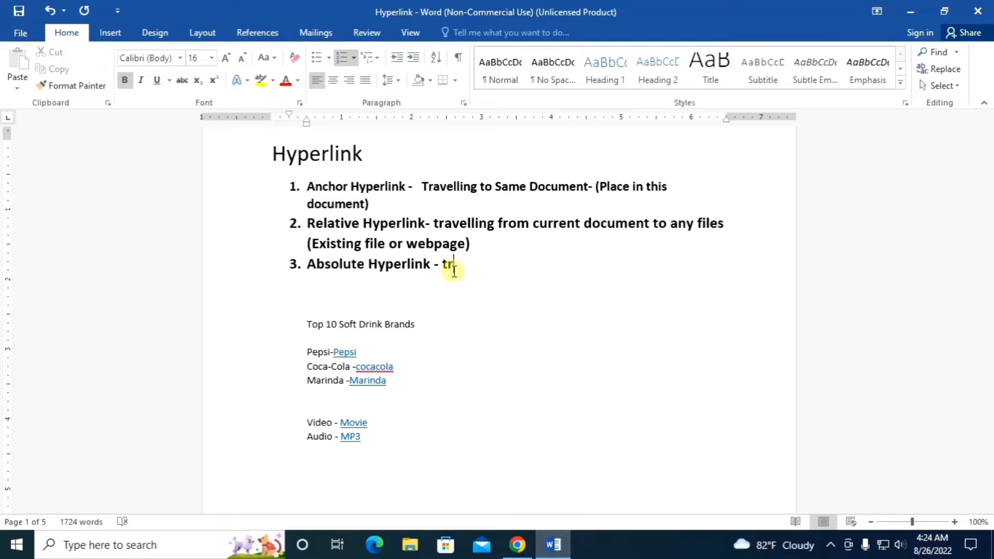
type("avelling to any web")
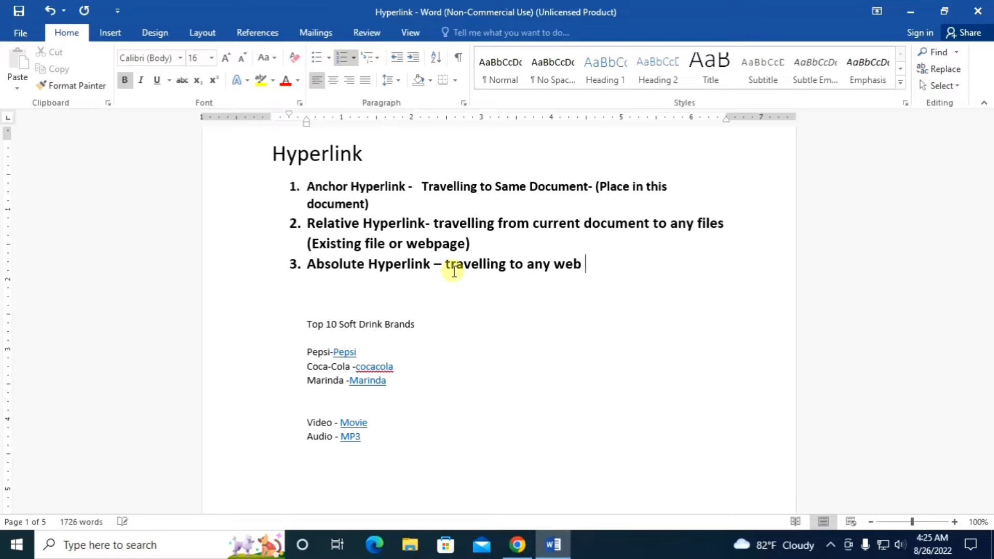
type("content")
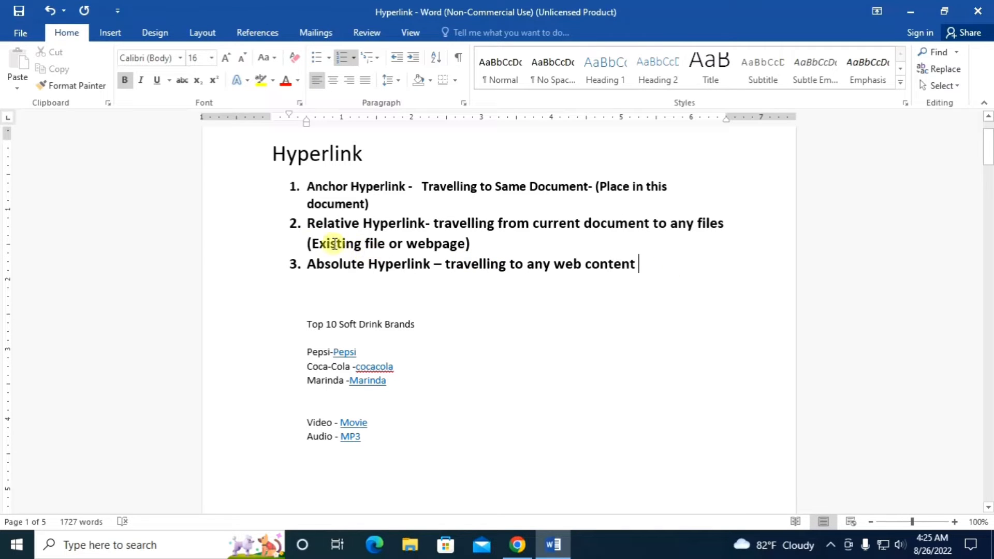
Copy "(Existing file or webpage)" from the second list item onto the line below the third item and remove its list number.
left_click_drag(310, 243, 465, 241)
right_click(465, 242)
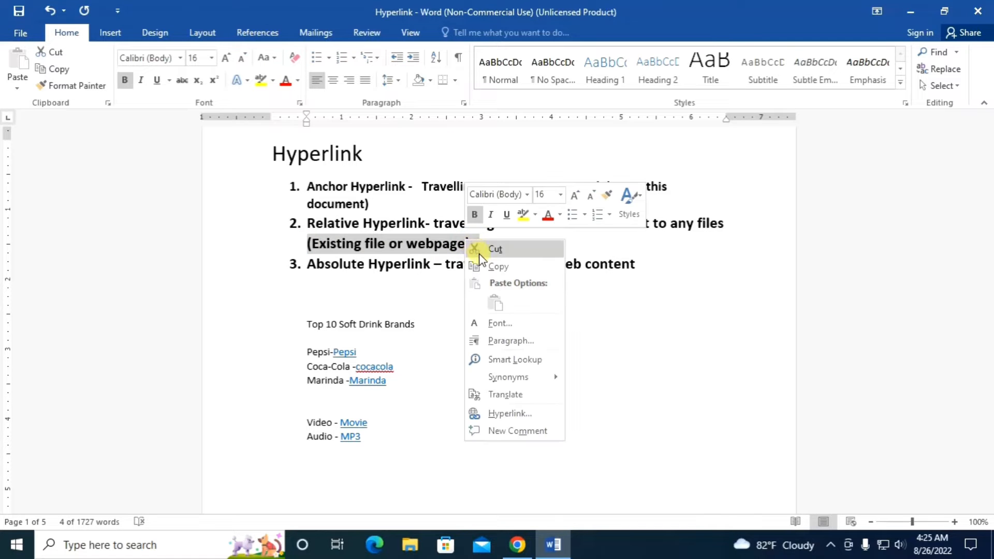
left_click(496, 267)
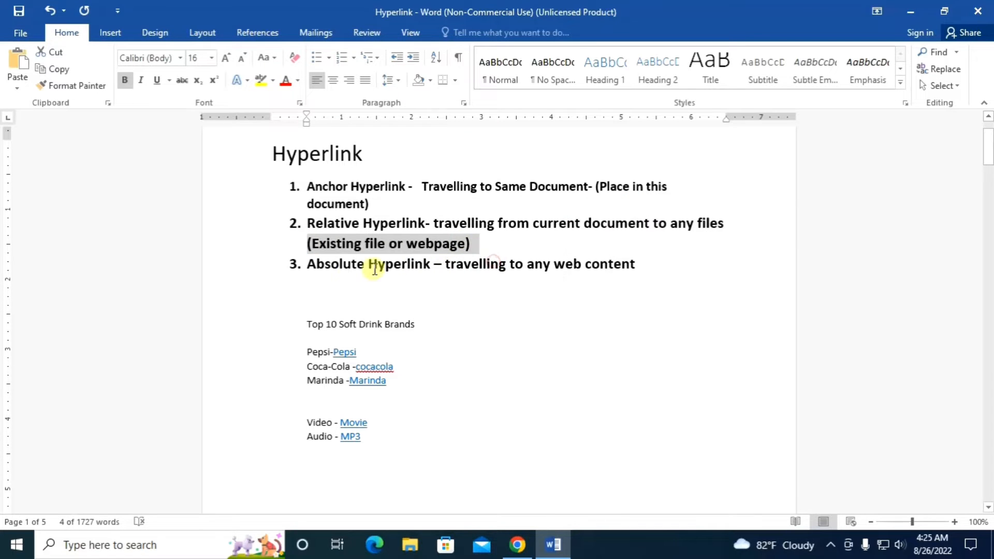
left_click(321, 278)
key("ctrl+v")
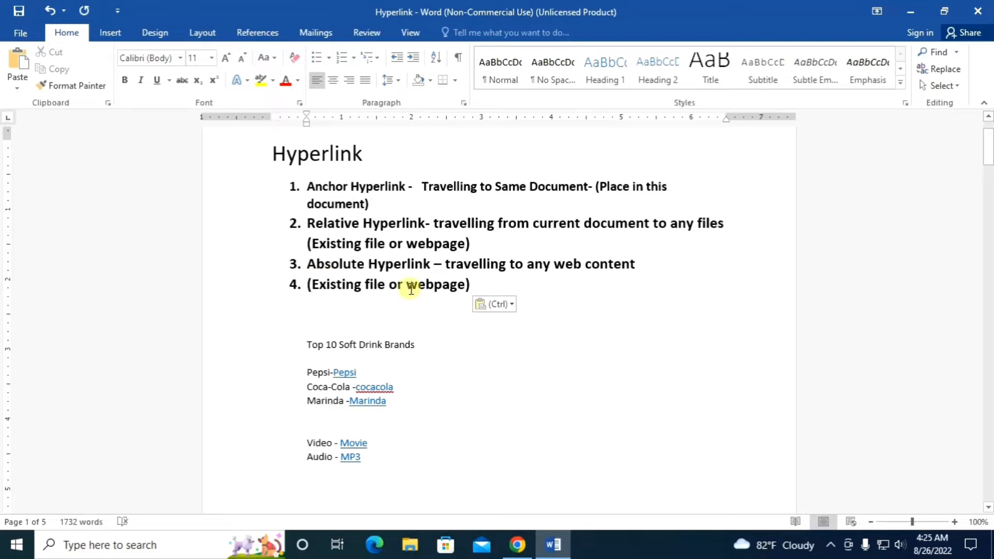
left_click(306, 284)
key("BackSpace")
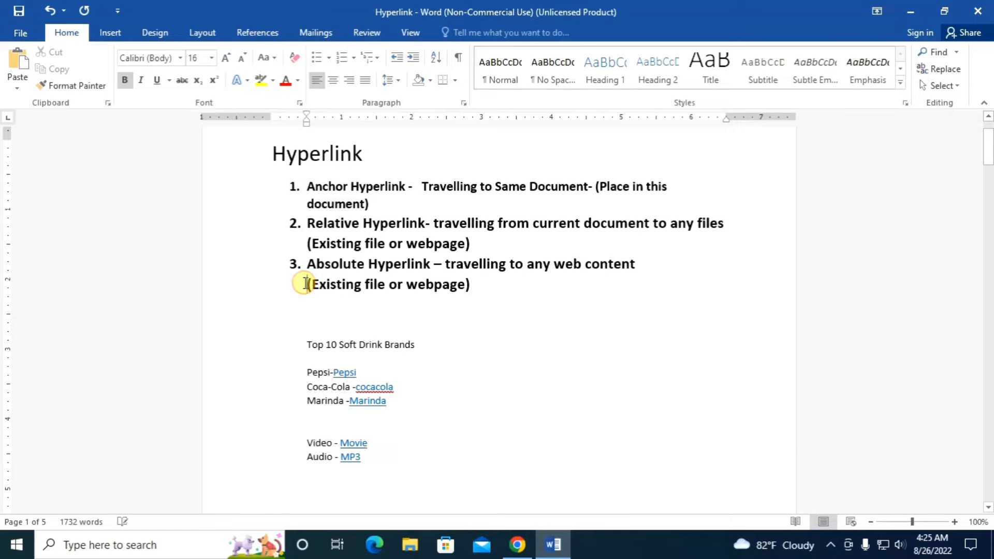
left_click(527, 298)
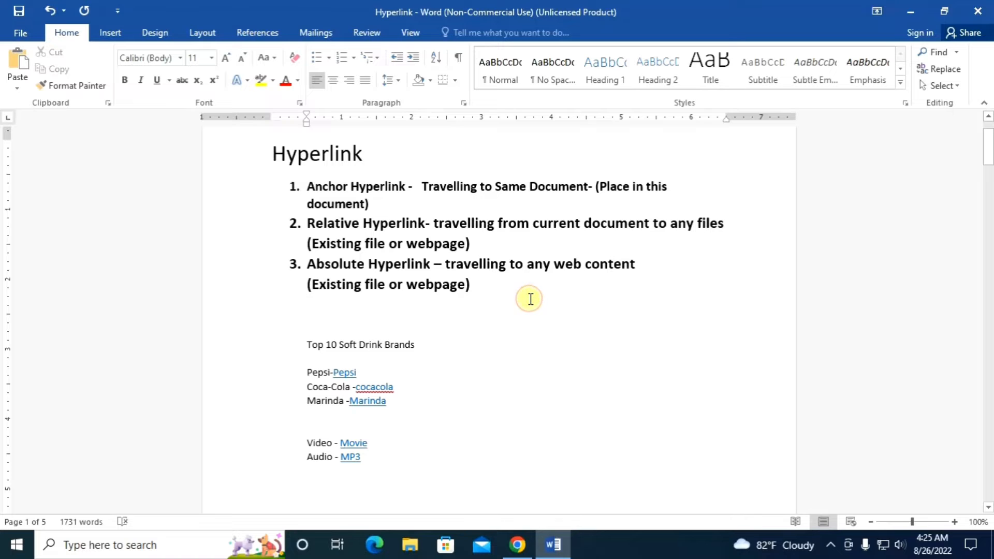
scroll(393, 333, "down", 1)
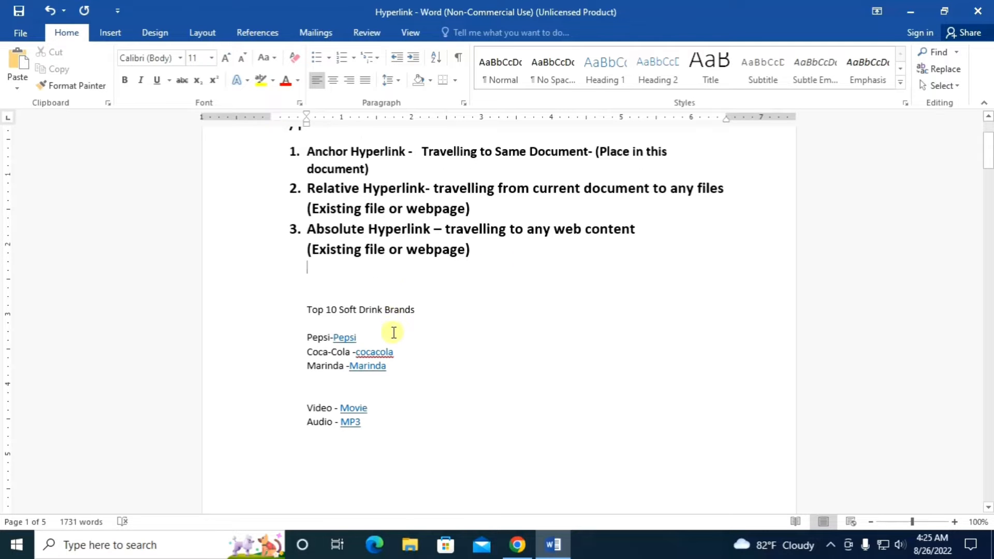
scroll(393, 332, "up", 1)
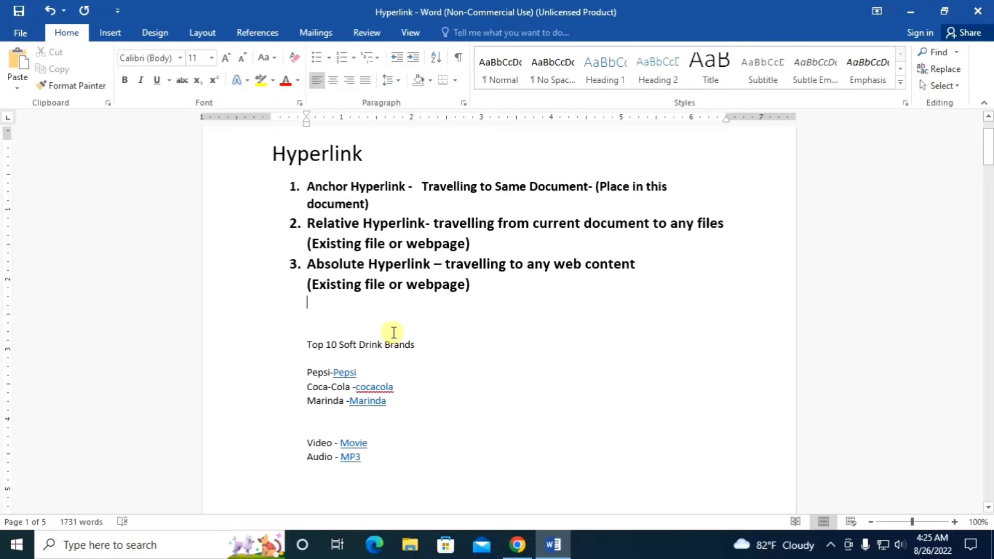
scroll(394, 333, "down", 1)
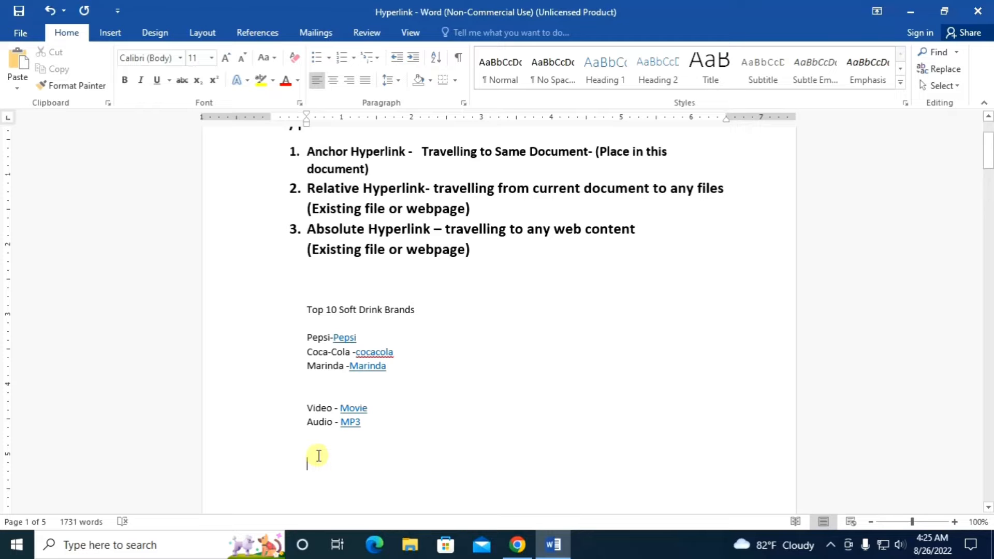
scroll(318, 455, "up", 1)
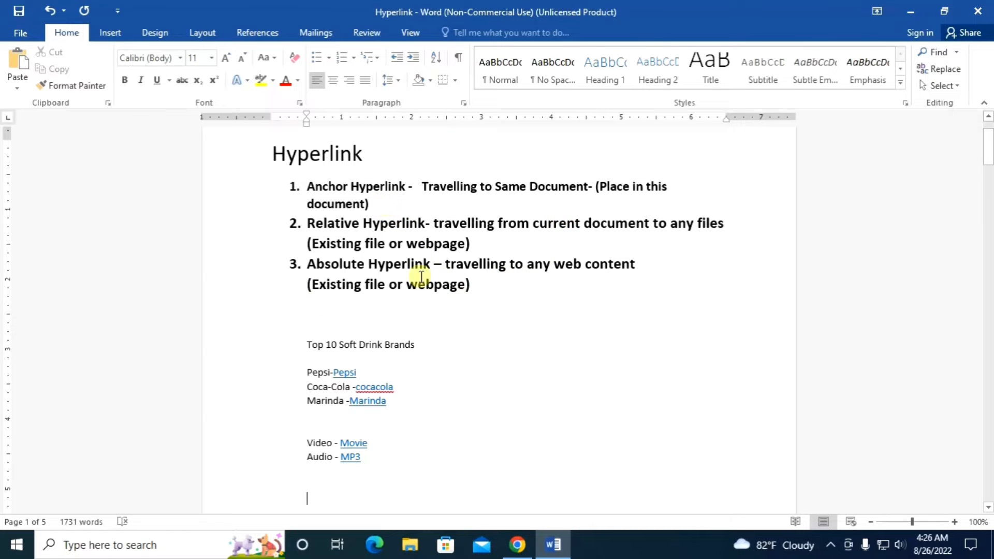
Append "- no bookmark" after "(Existing file or webpage)" under the Absolute Hyperlink item.
left_click(497, 284)
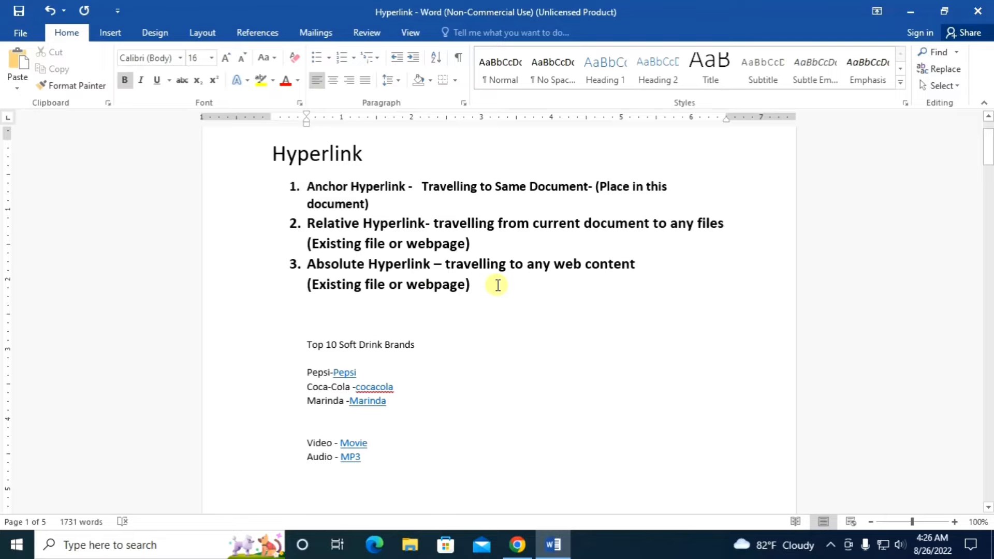
type("-")
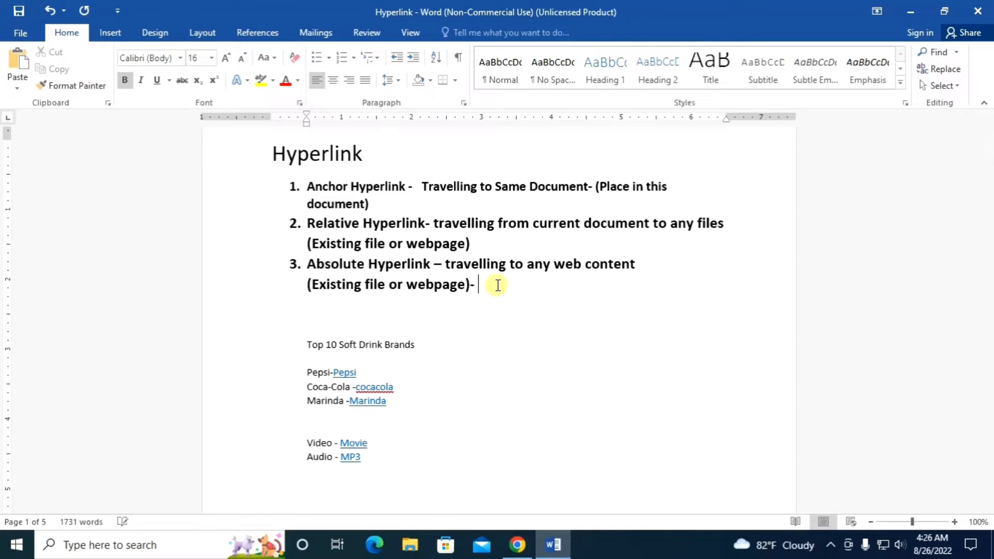
type(" no")
type(" book ma")
type("mar")
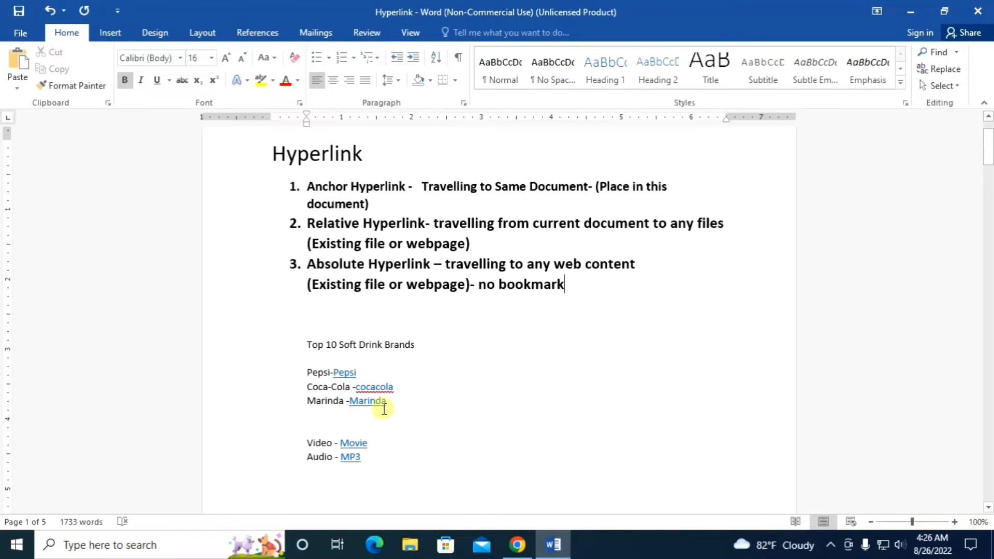
Add the text "Solar system -" on the empty line below the Audio entry.
scroll(391, 389, "down", 1)
scroll(393, 389, "up", 1)
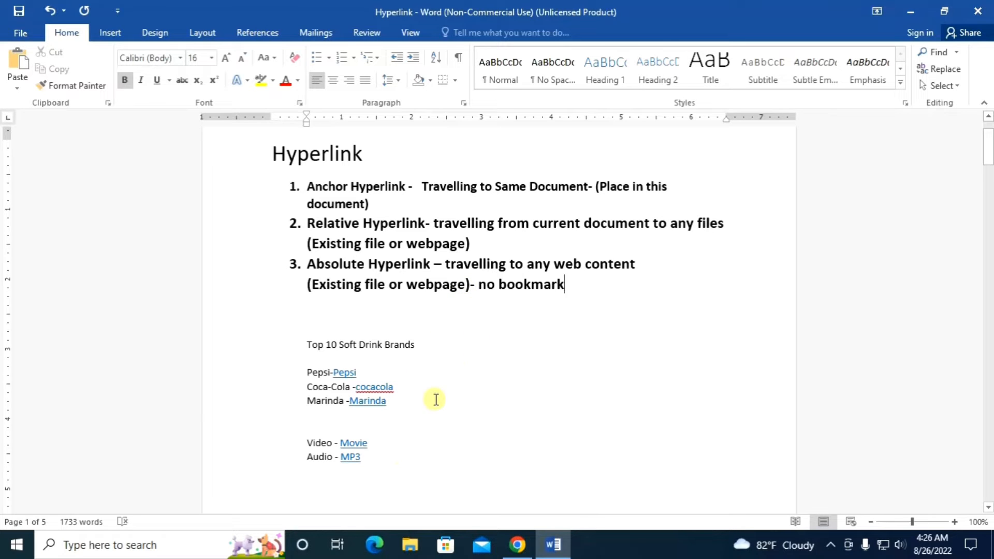
scroll(401, 466, "down", 1)
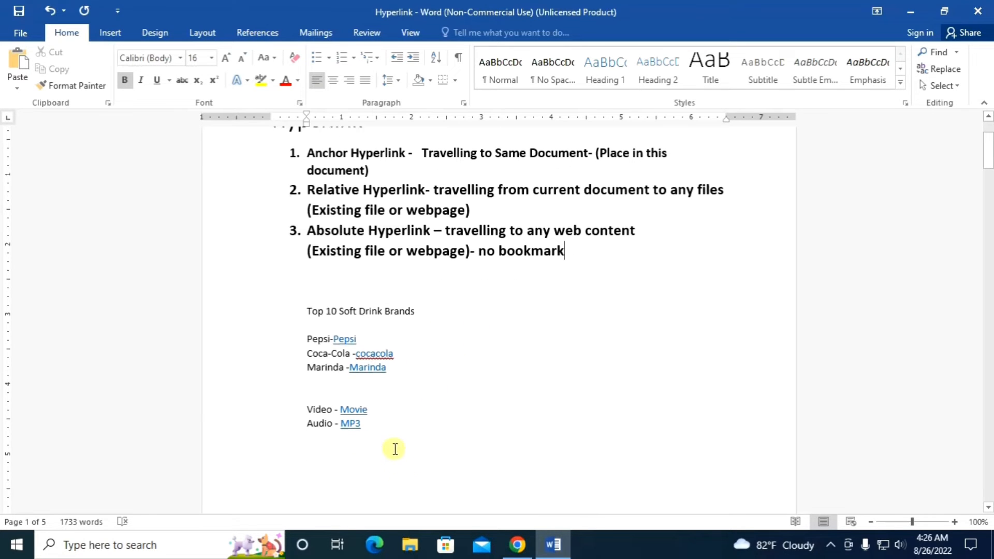
left_click(307, 459)
type("Solar system -")
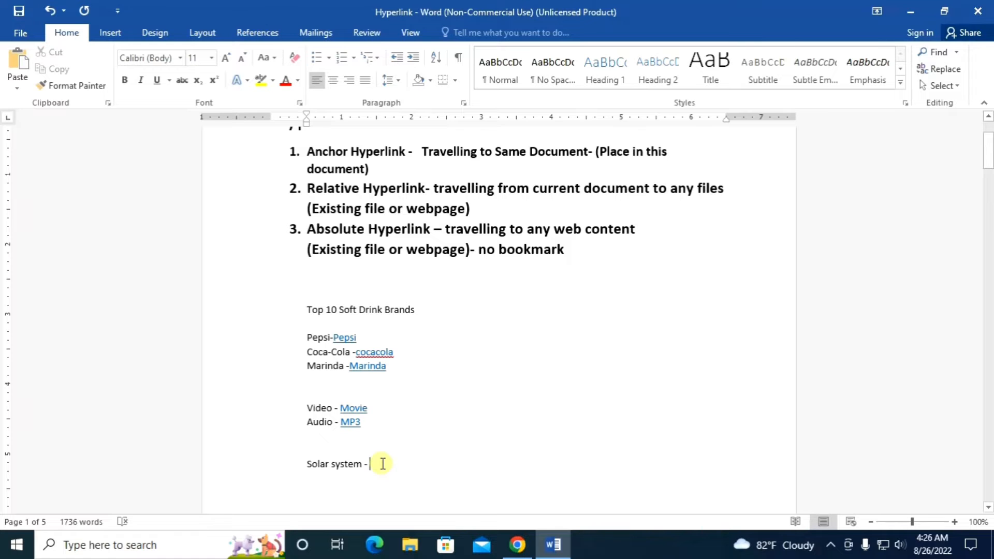
Switch to Chrome and search Google for "solar system".
left_click(519, 545)
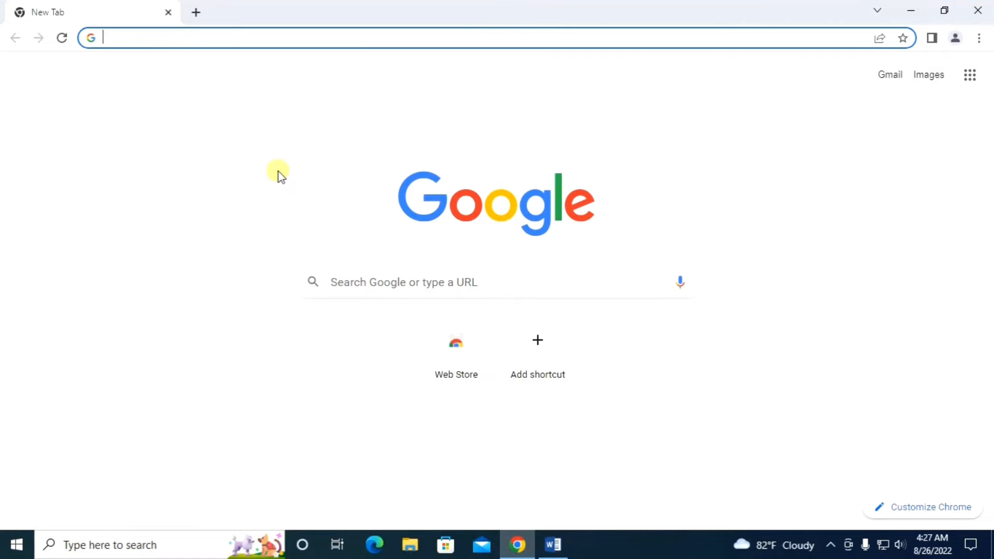
type("solar system")
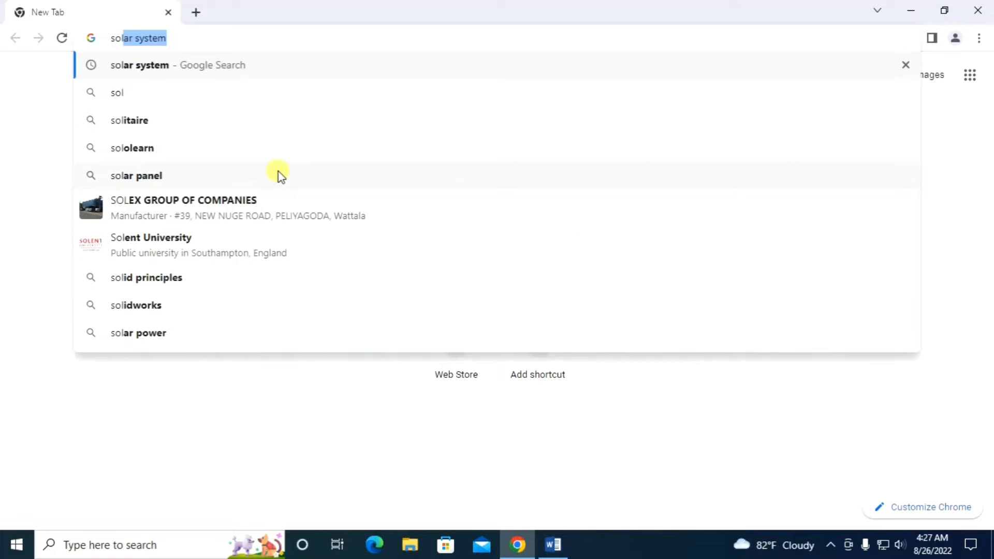
left_click(222, 69)
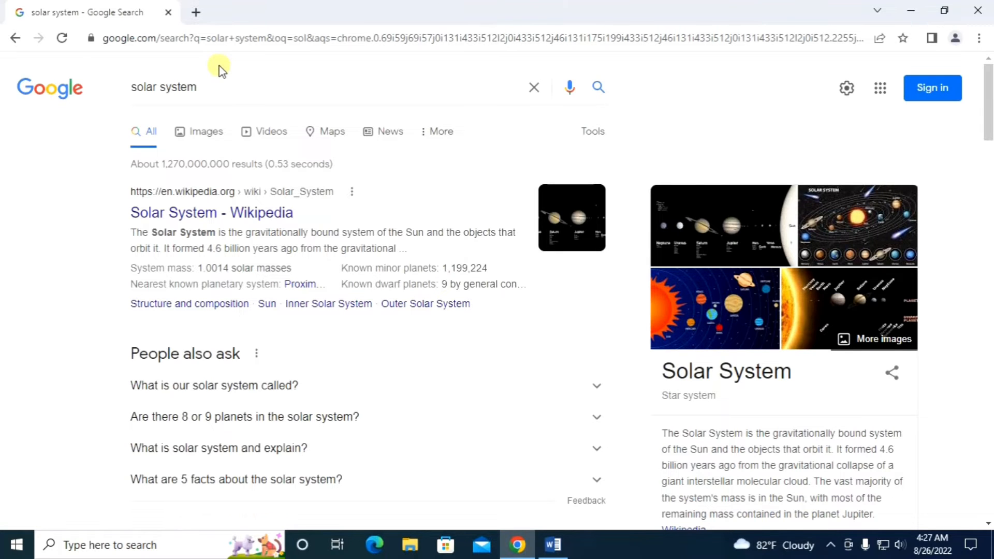
Show the image results for solar system and open the preview of the Live Science picture.
scroll(219, 113, "down", 2)
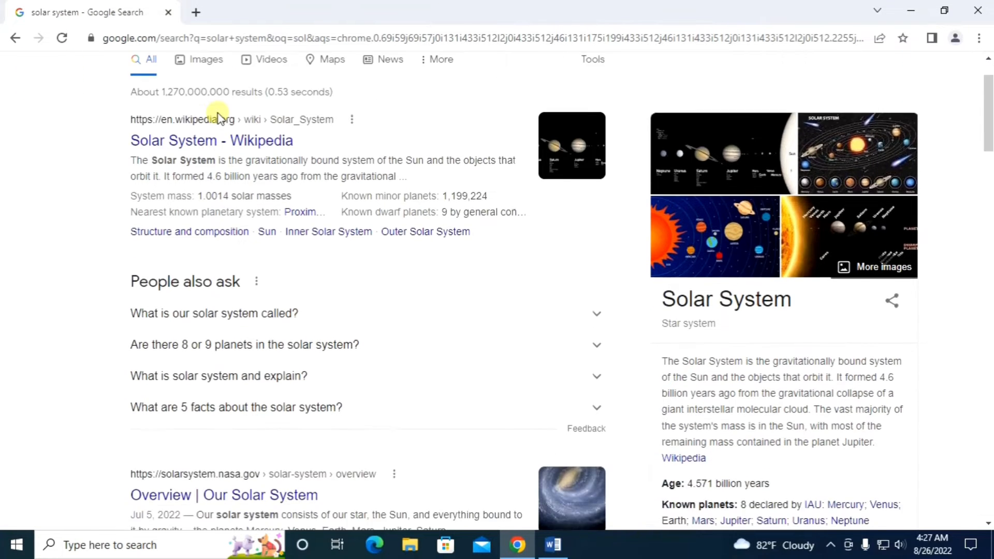
scroll(250, 251, "up", 2)
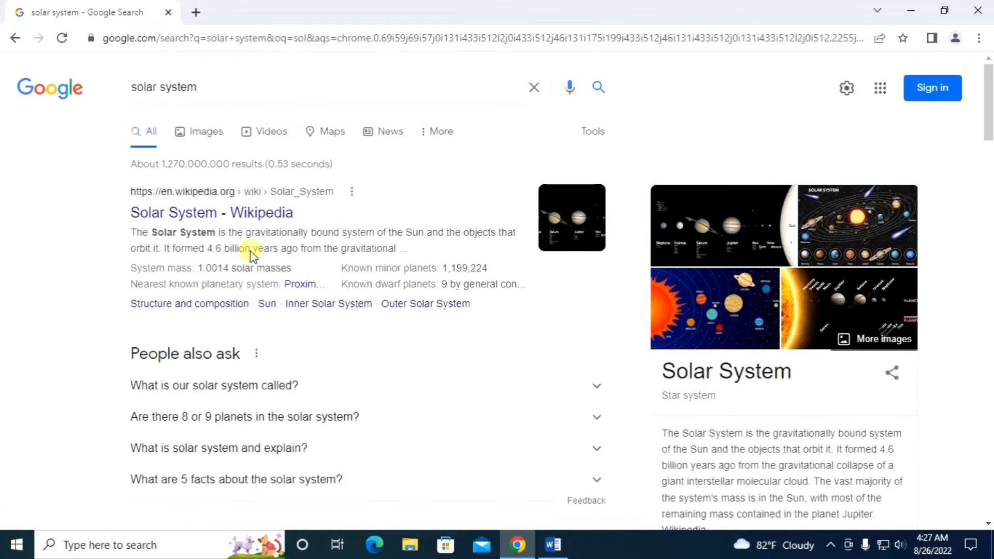
left_click(209, 133)
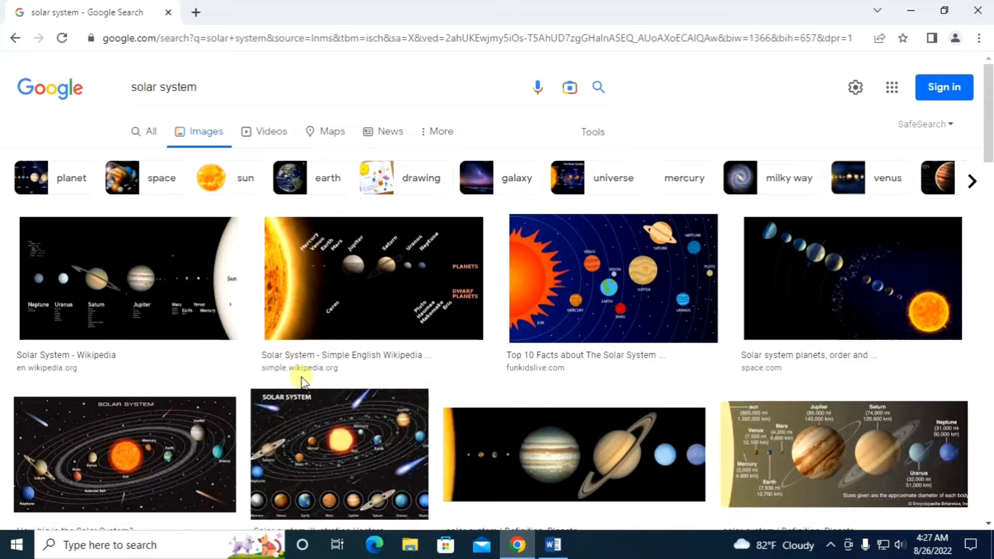
scroll(304, 381, "down", 3)
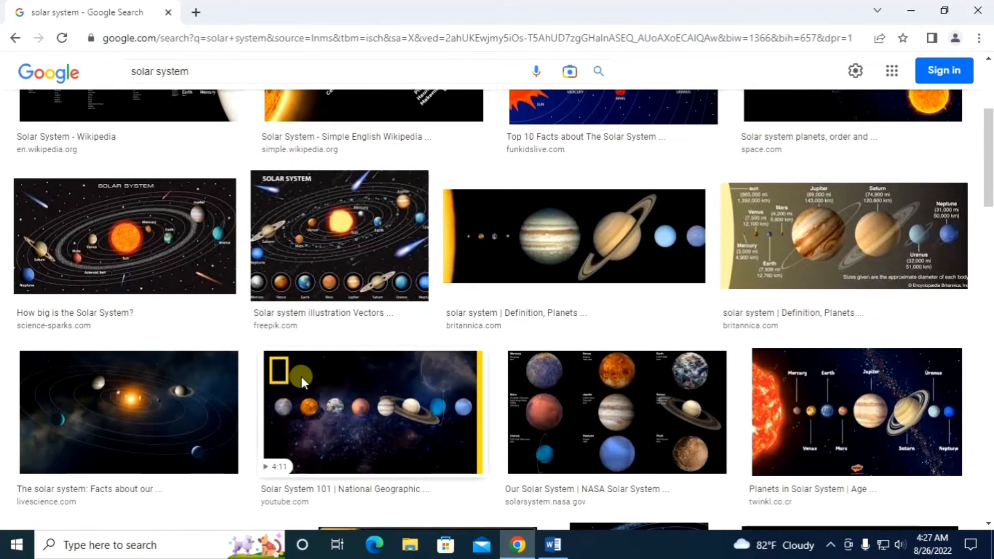
scroll(302, 376, "down", 1)
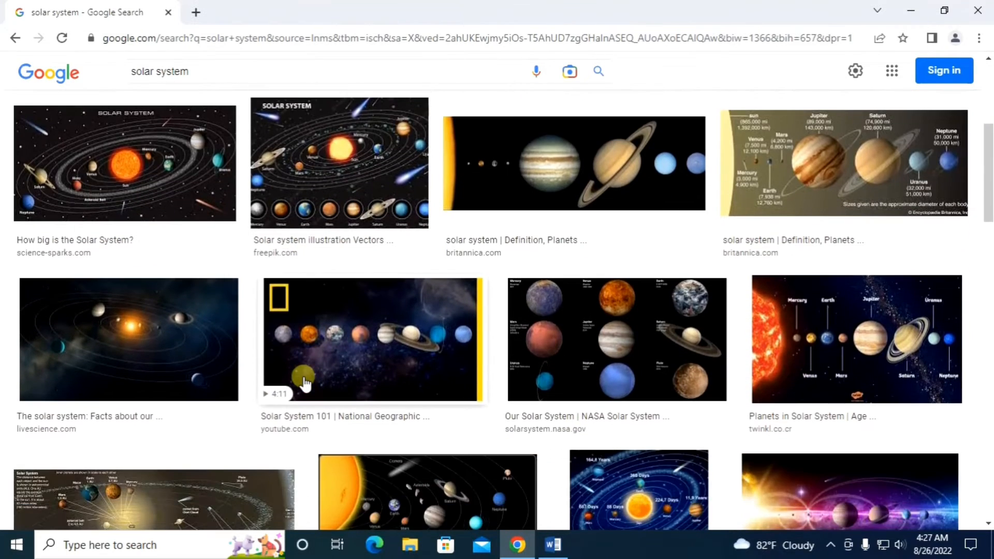
left_click(189, 336)
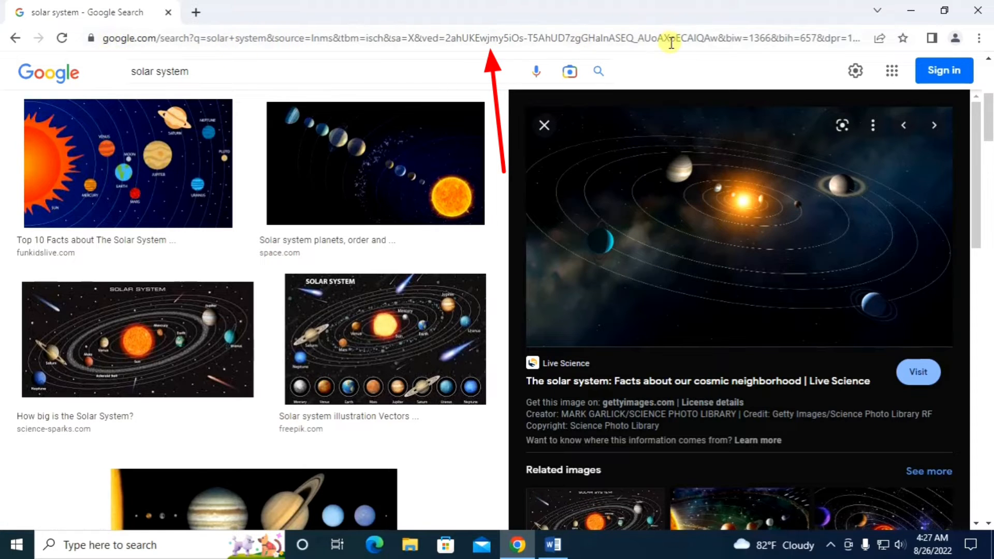
Copy the full web address of the Live Science image preview and return to the Word document.
left_click(599, 40)
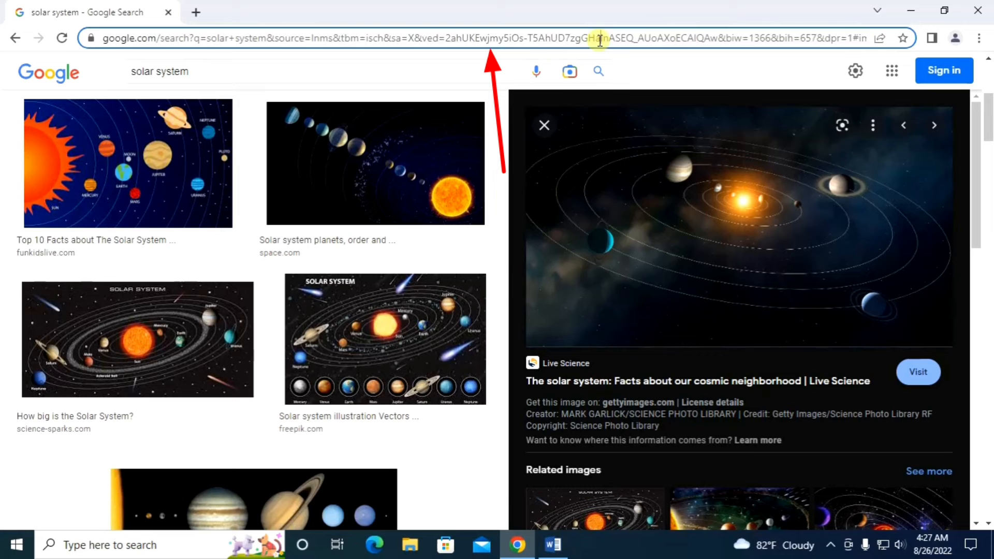
right_click(571, 39)
left_click(599, 114)
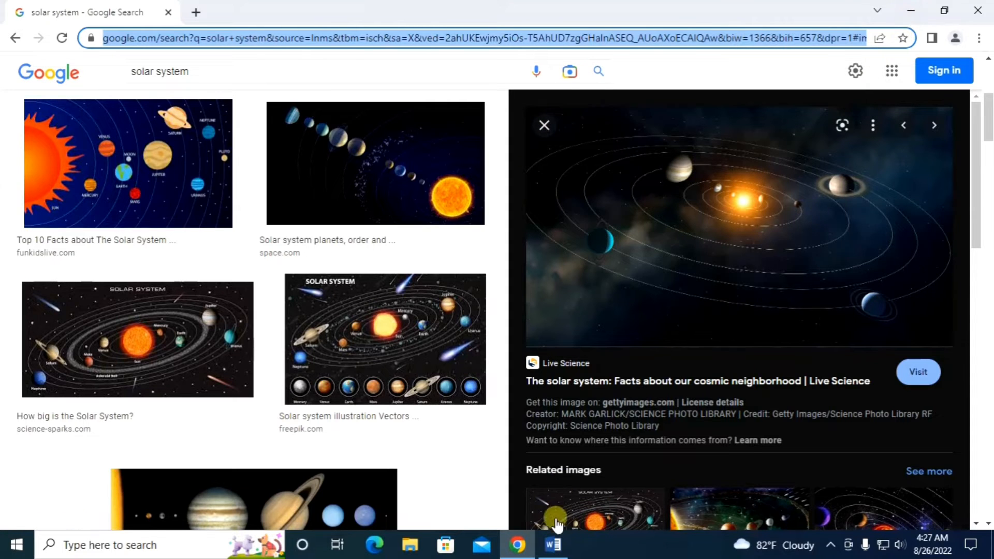
left_click(903, 12)
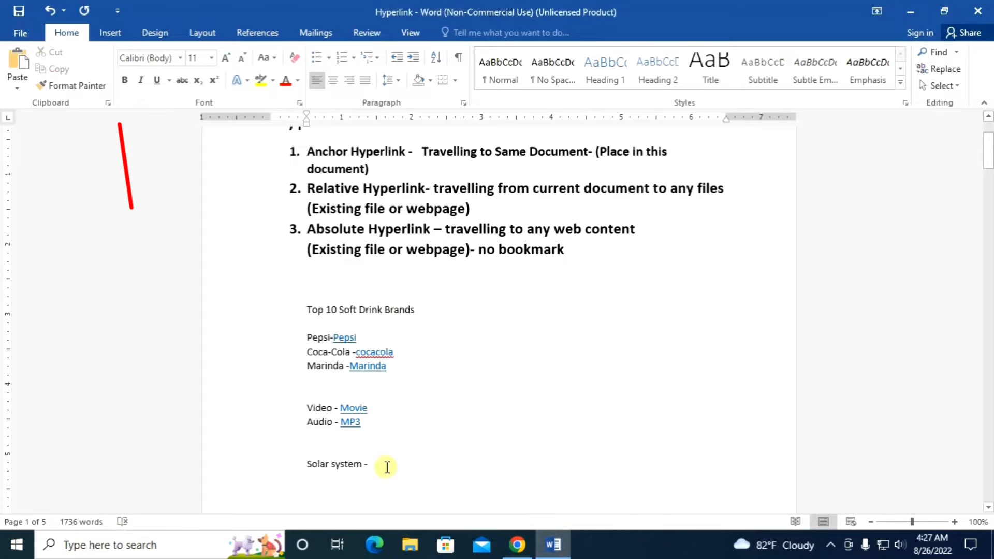
Insert a hyperlink after "Solar system -" using the copied address as an existing web page, keeping the address as display text.
scroll(384, 466, "up", 3)
left_click(111, 33)
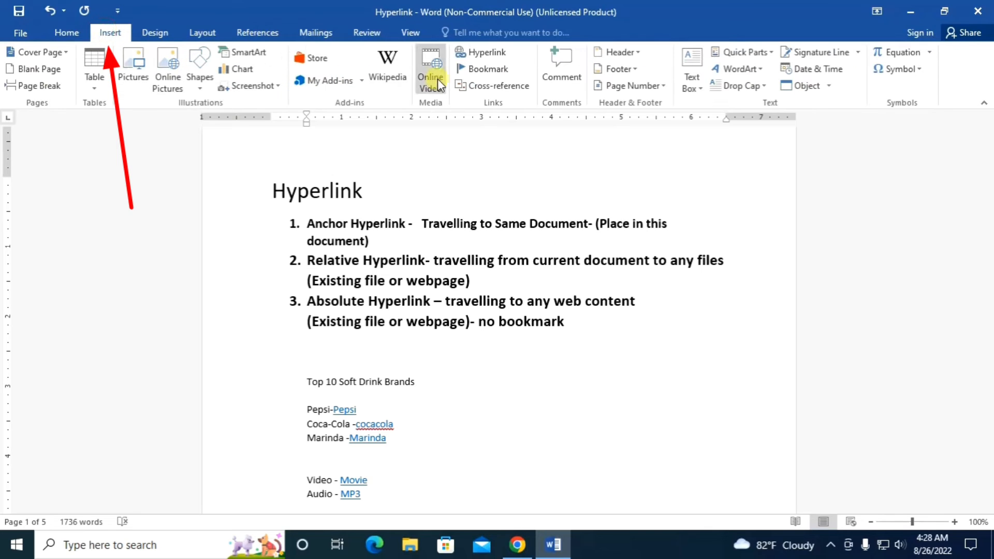
left_click(473, 54)
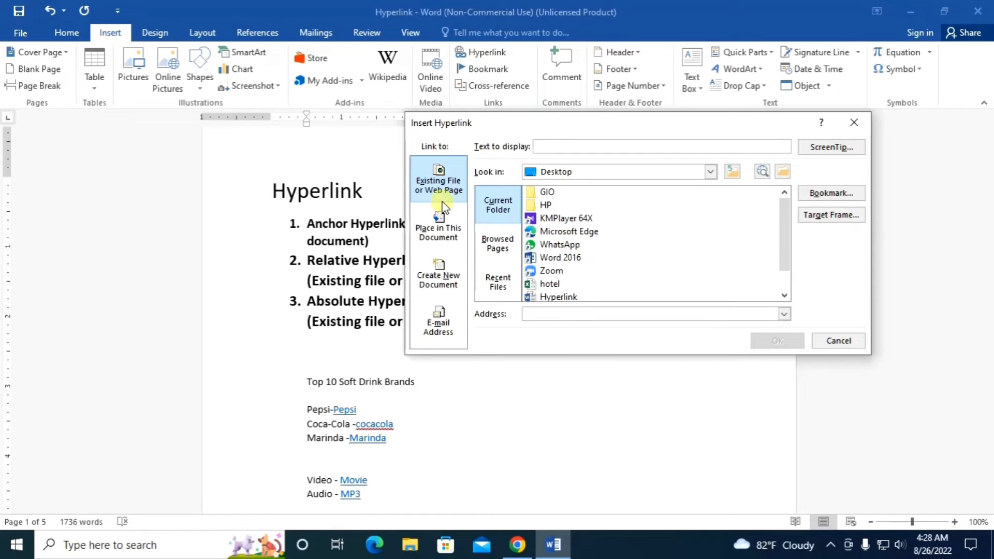
left_click(527, 314)
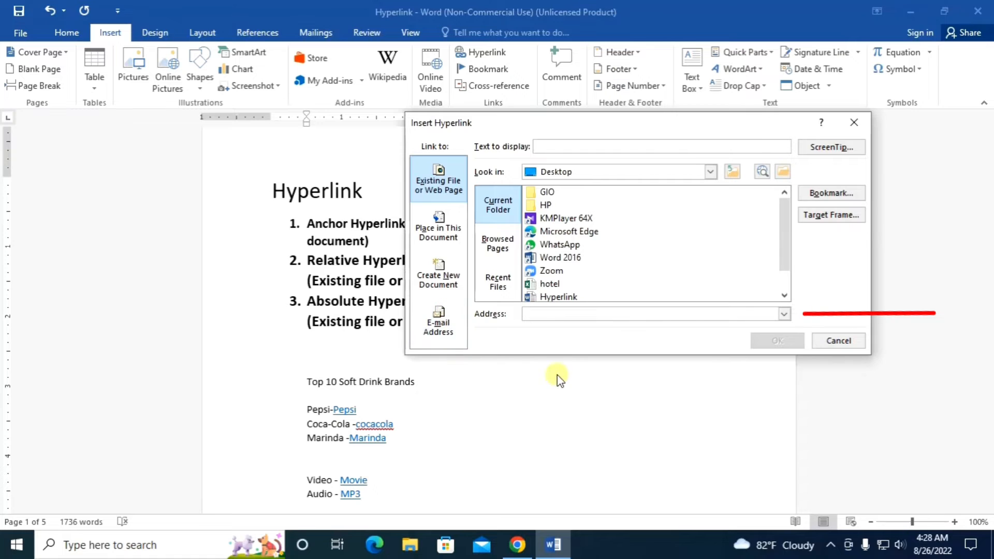
key("ctrl+v")
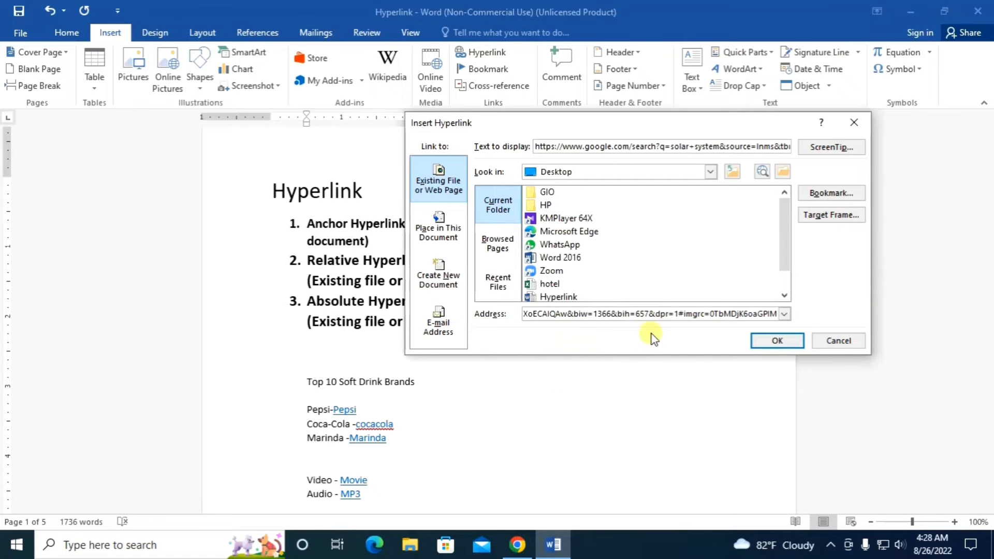
left_click(763, 343)
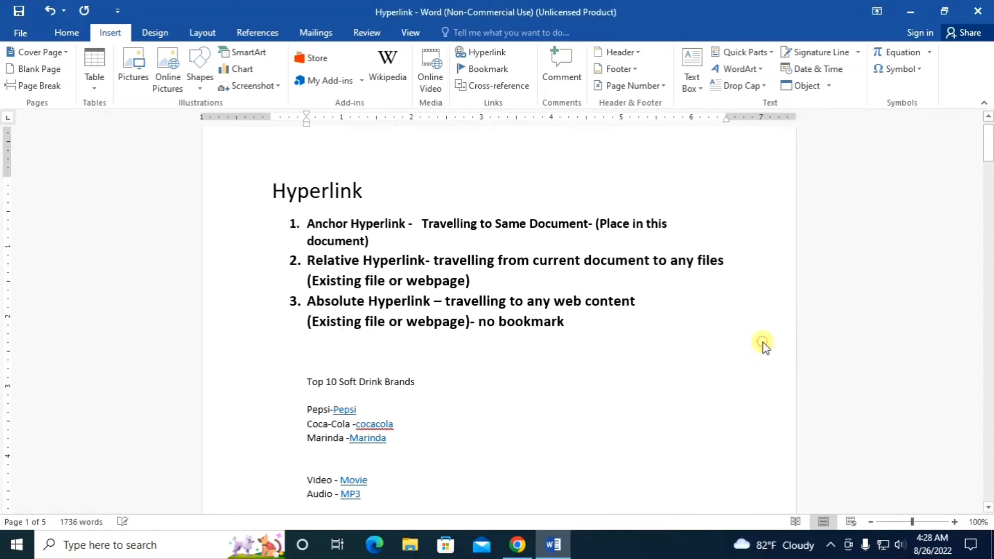
scroll(664, 386, "down", 2)
scroll(664, 386, "down", 3)
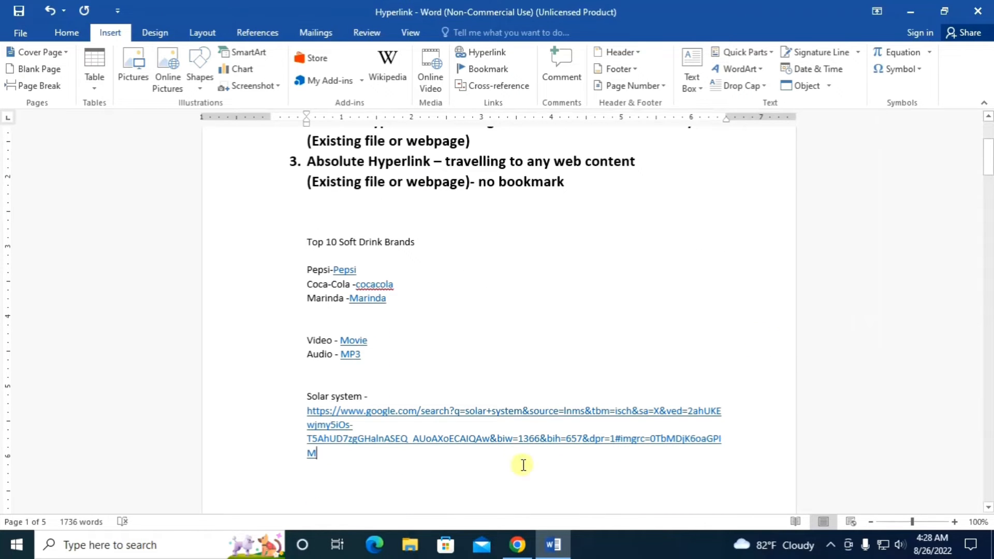
scroll(384, 441, "down", 2)
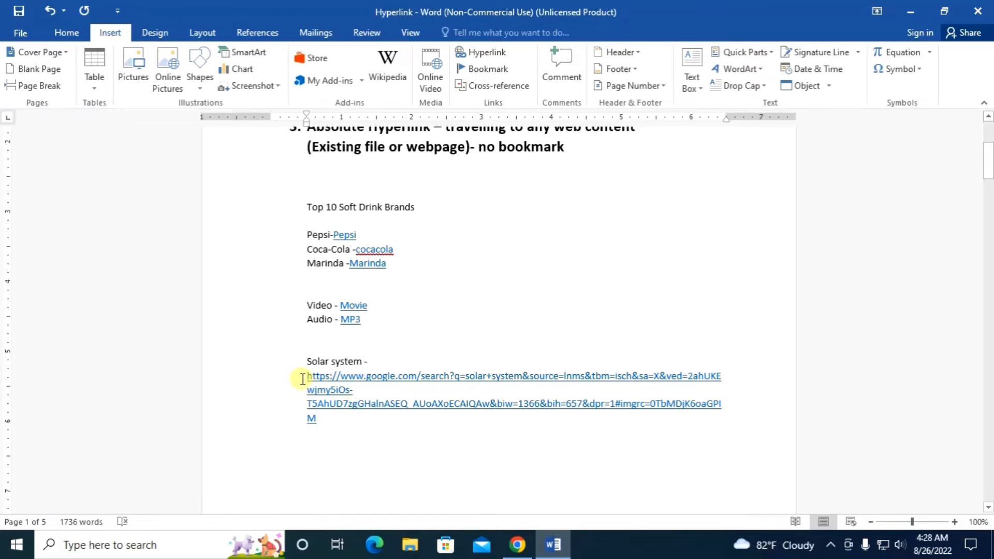
Delete the long hyperlink address below "Solar system -".
left_click_drag(306, 376, 367, 418)
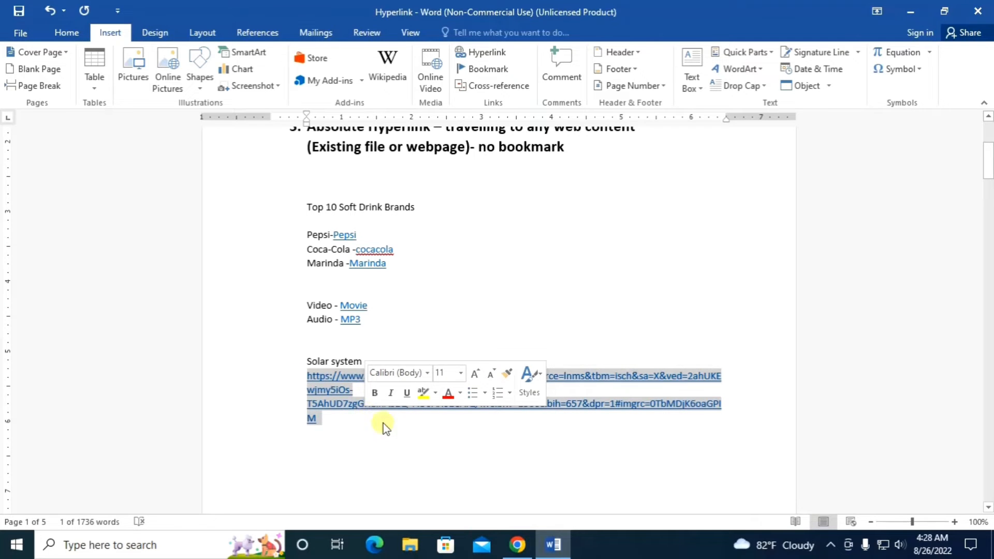
left_click(435, 434)
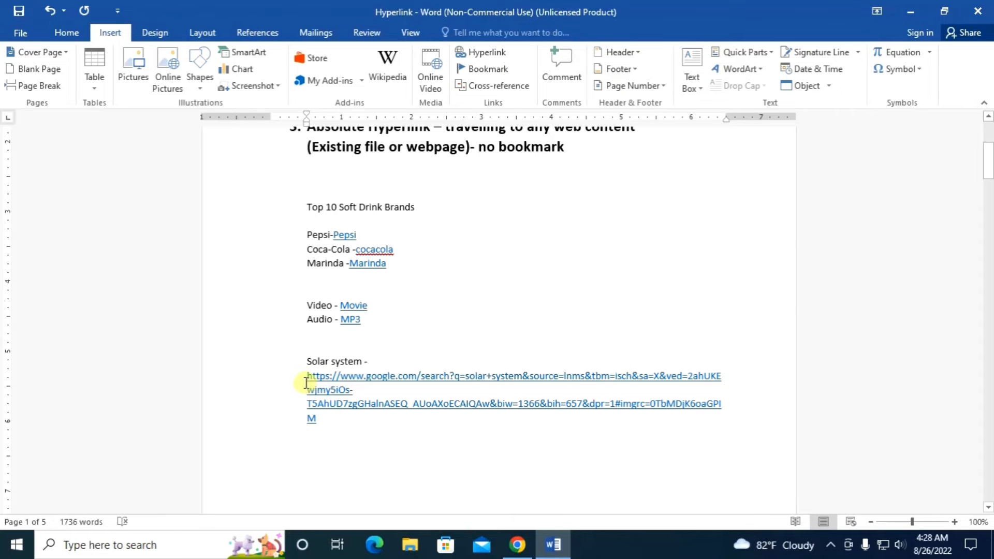
left_click_drag(306, 380, 347, 418)
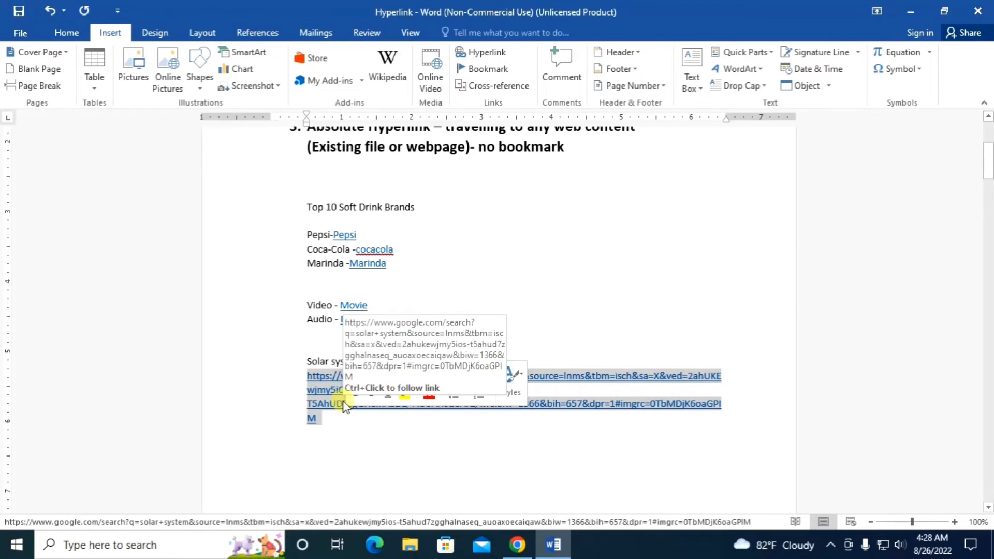
key("Delete")
Start a new hyperlink after "Solar system -" with the copied image address as its target.
scroll(343, 400, "up", 1)
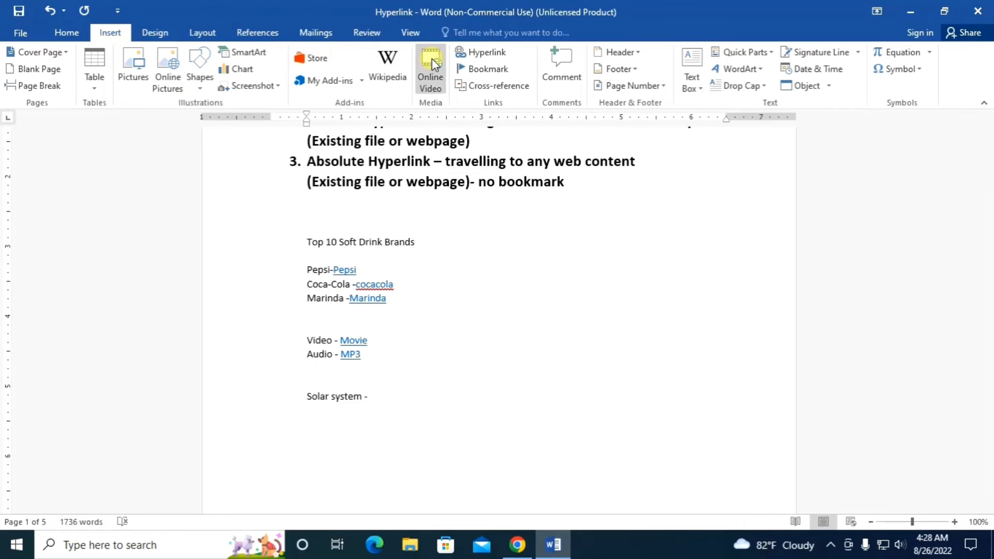
left_click(480, 53)
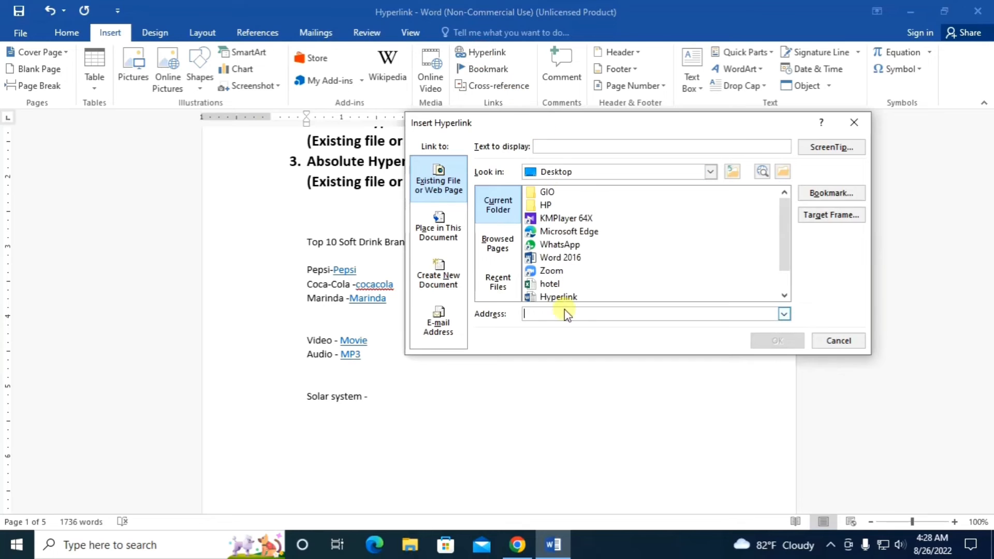
key("ctrl+v")
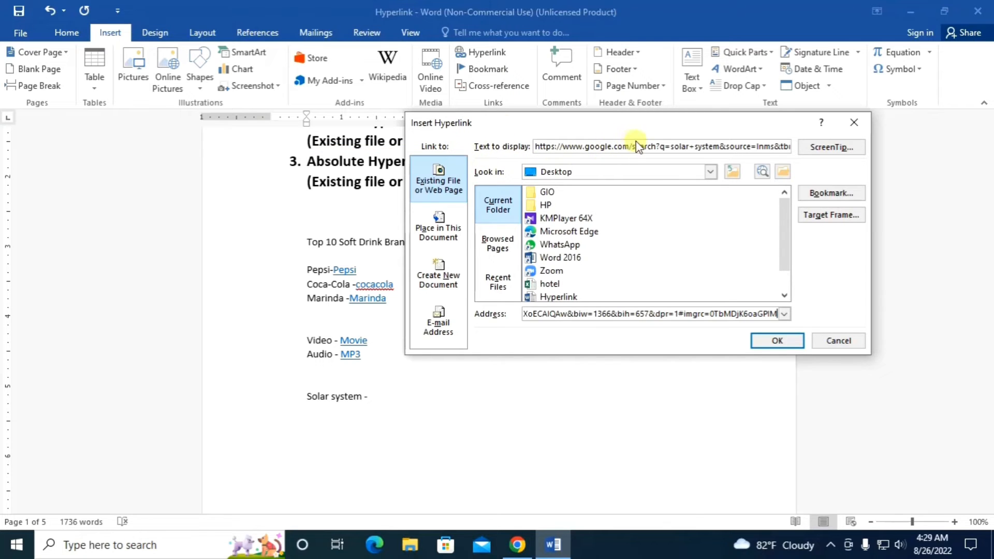
Replace the hyperlink's display text with "Solar Sytem image" and insert the link.
left_click(657, 147)
key("BackSpace")
key("BackSpace")
key("BackSpace")
key("BackSpace")
key("BackSpace")
key("BackSpace")
key("BackSpace")
key("BackSpace")
key("BackSpace")
key("BackSpace")
key("BackSpace")
key("BackSpace")
key("BackSpace")
key("BackSpace")
key("BackSpace")
key("BackSpace")
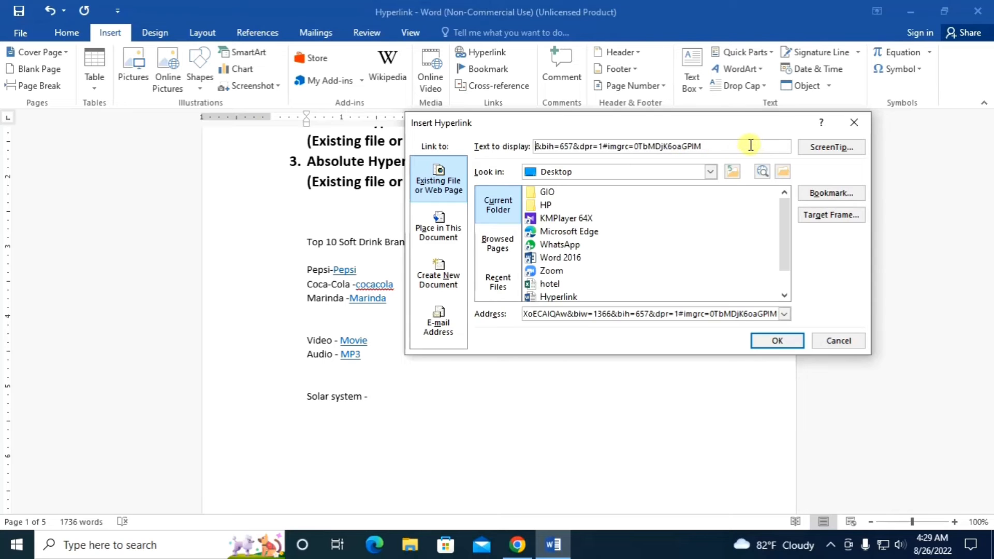
left_click(741, 147)
key("BackSpace")
key("BackSpace")
key("BackSpace")
key("BackSpace")
key("BackSpace")
key("BackSpace")
key("BackSpace")
key("BackSpace")
key("BackSpace")
key("BackSpace")
key("BackSpace")
key("BackSpace")
key("BackSpace")
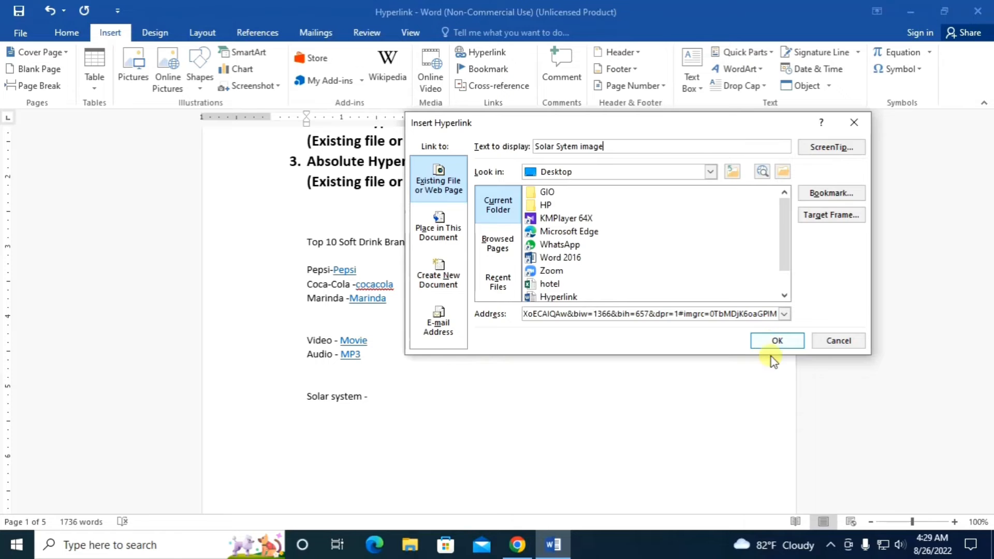
left_click(775, 337)
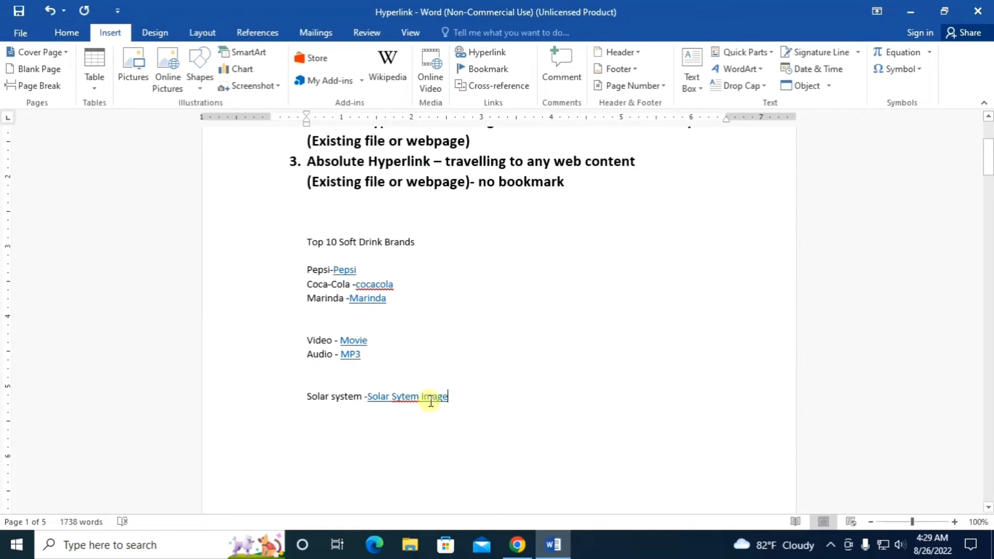
Follow the "Solar Sytem image" link to check its web page, then close the browser.
left_click(511, 403)
mouse_move(409, 396)
left_click(402, 403, "ctrl")
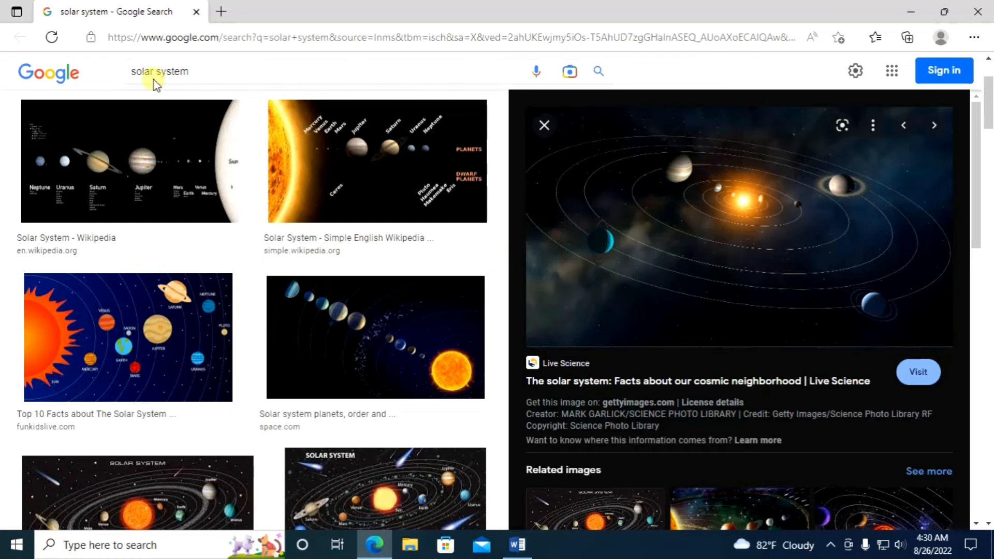
left_click(978, 15)
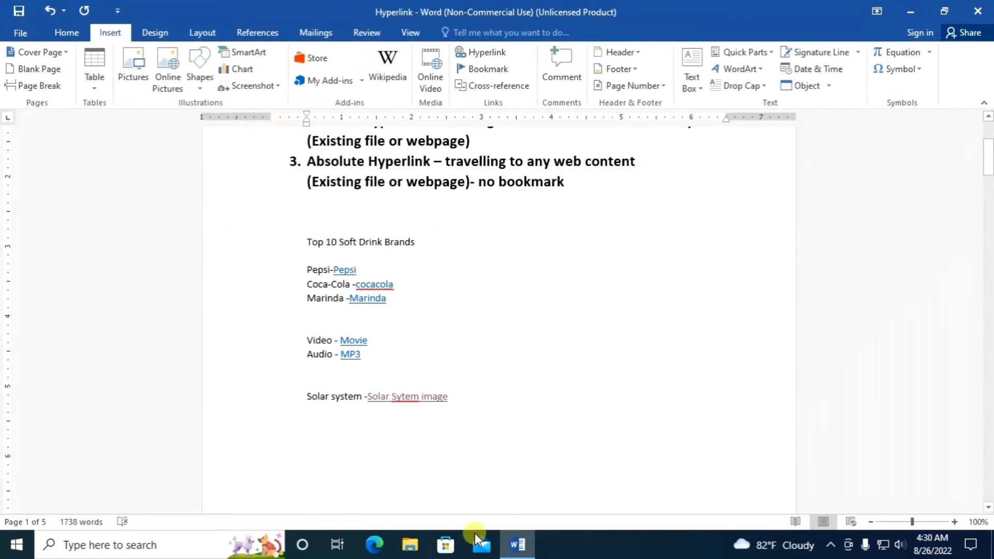
Open Microsoft Edge and search the web for "solar system".
left_click(376, 548)
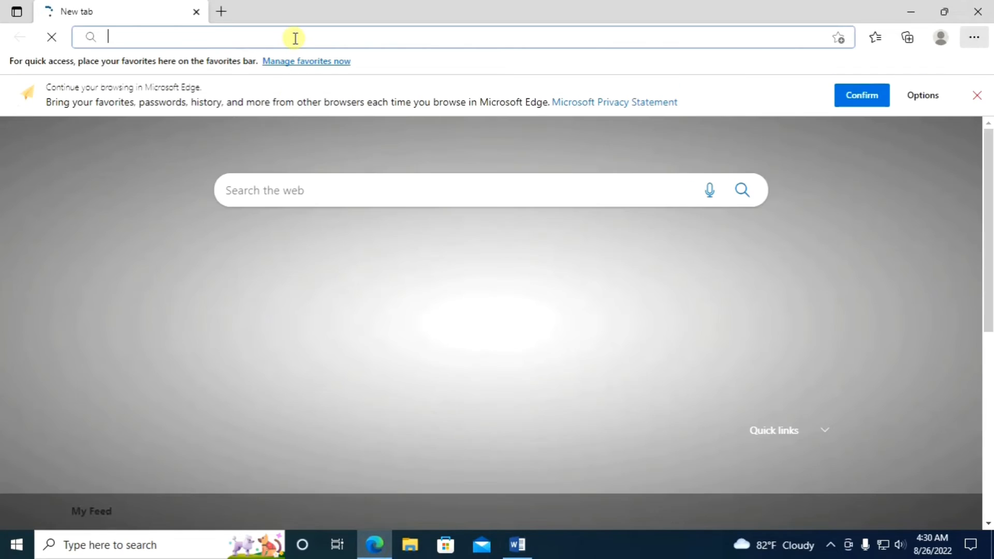
type("solar ")
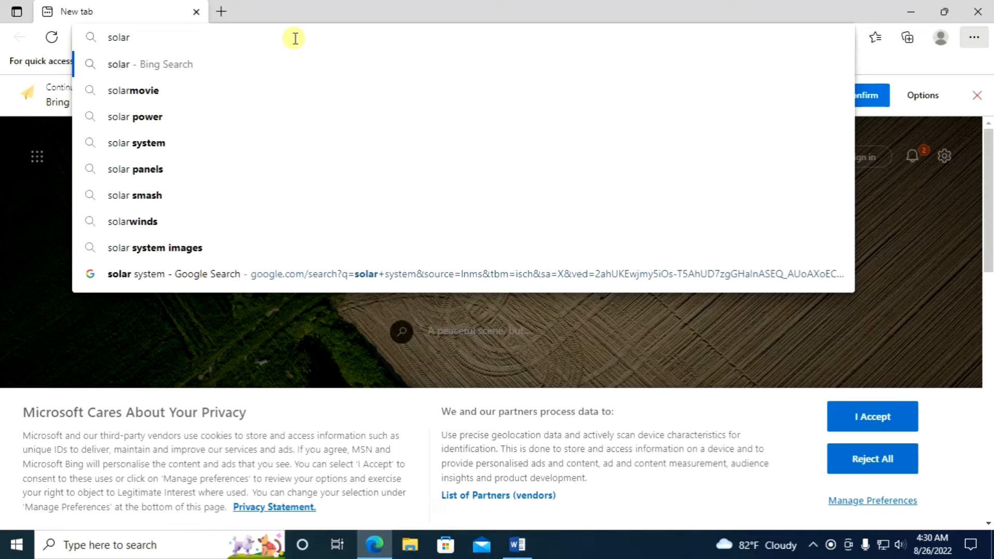
type("syste")
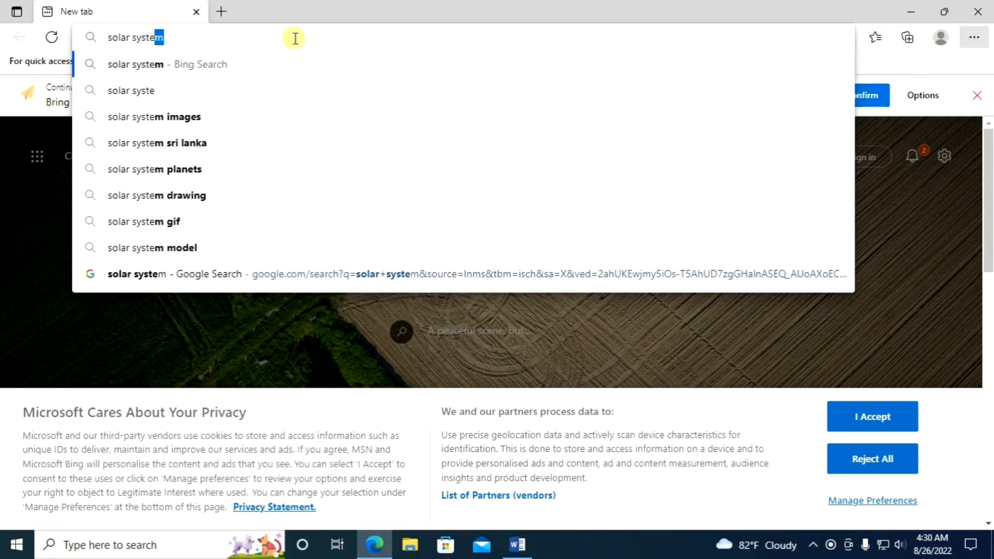
key("Return")
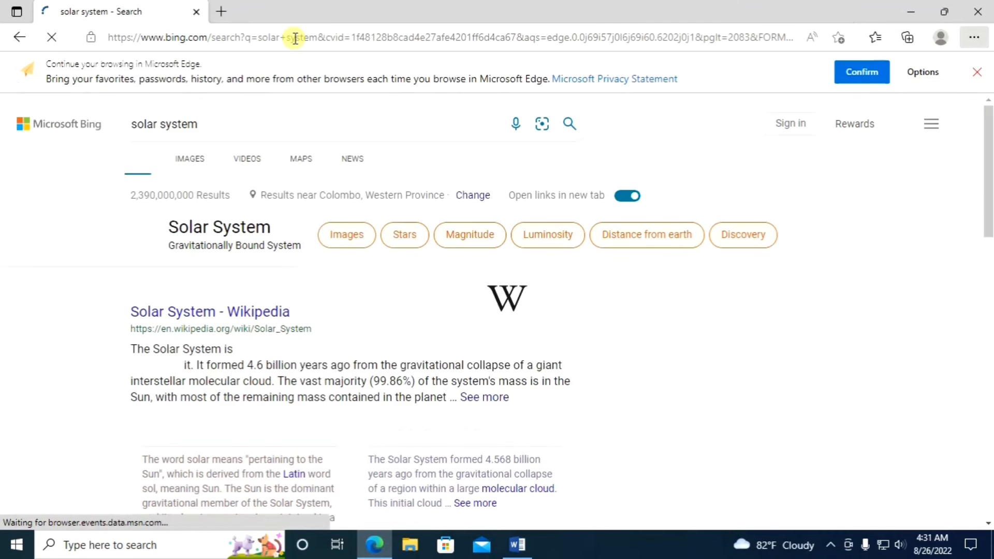
Show the video results for "solar system" and open the "Funny Planets COMPILATION" video.
left_click(241, 159)
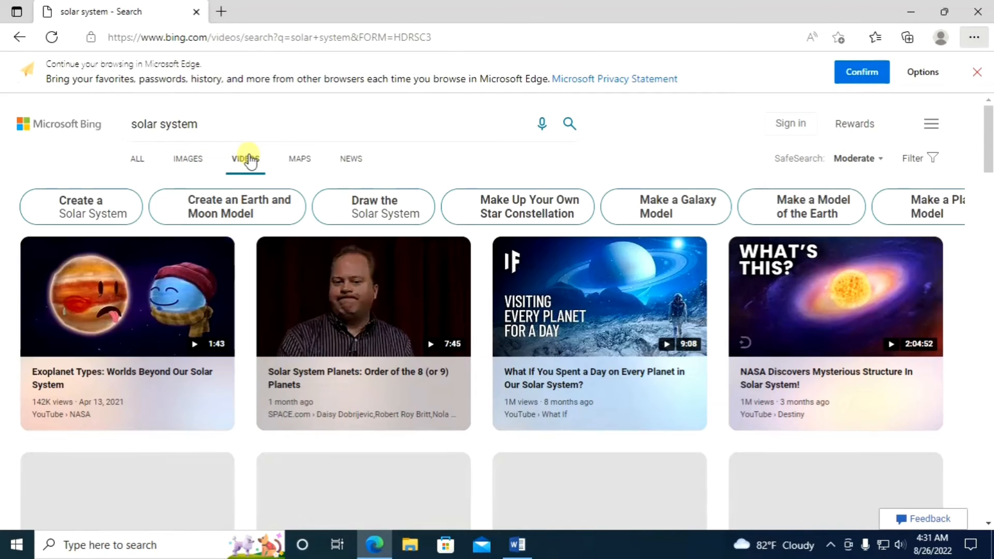
scroll(266, 203, "down", 1)
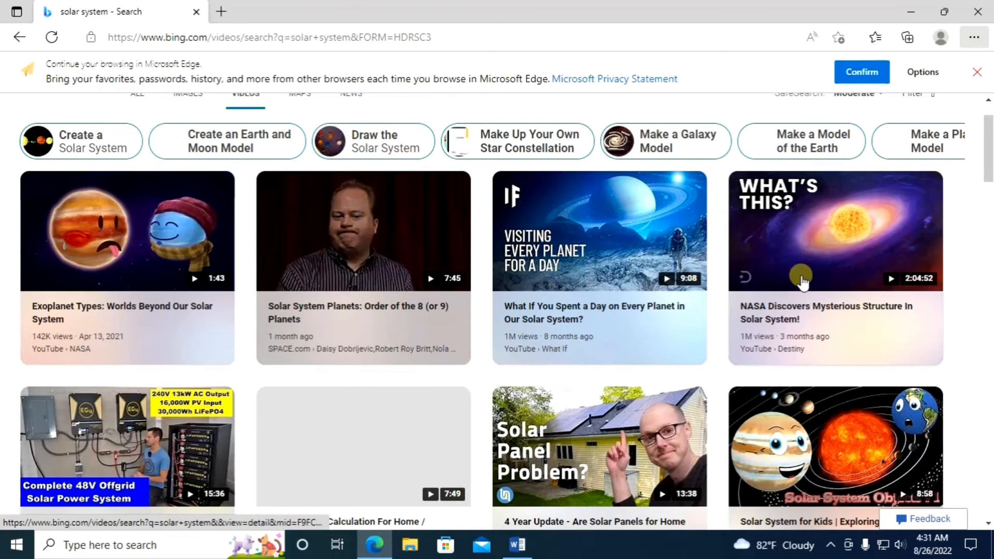
scroll(801, 280, "down", 3)
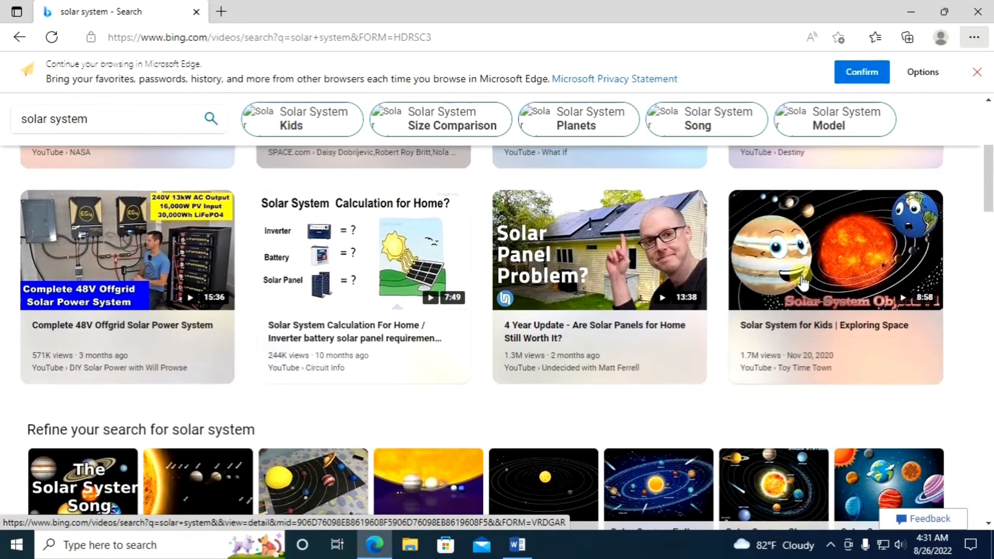
scroll(801, 282, "down", 2)
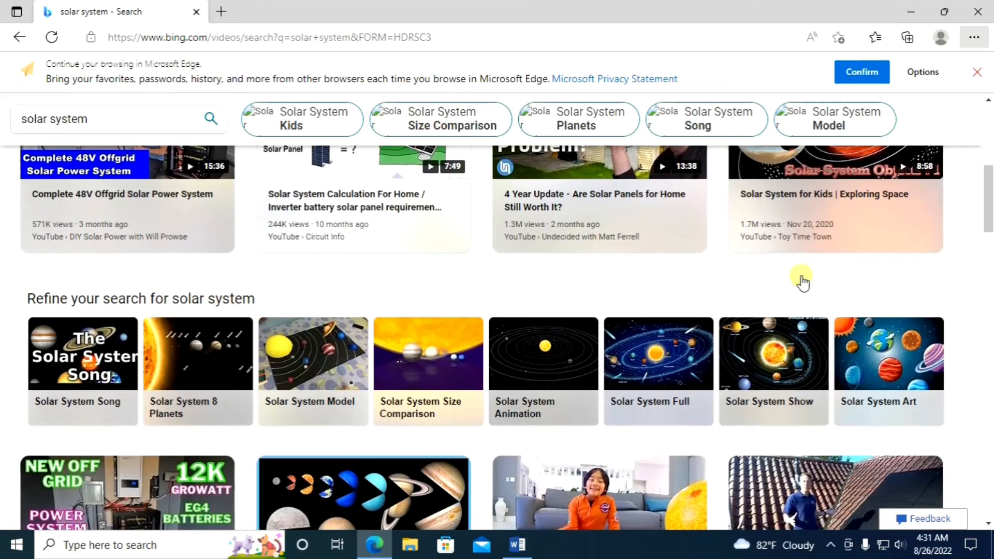
scroll(766, 376, "down", 3)
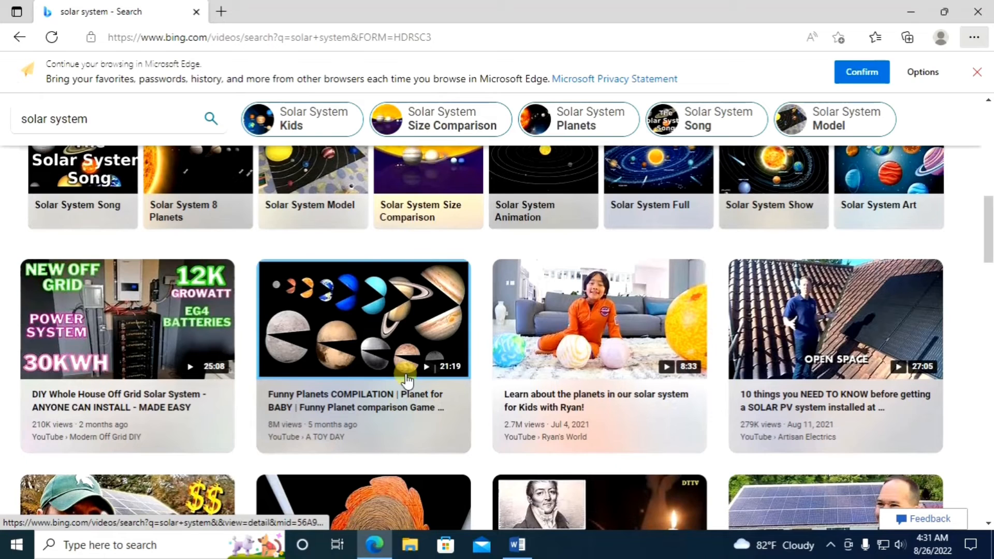
scroll(405, 339, "up", 1)
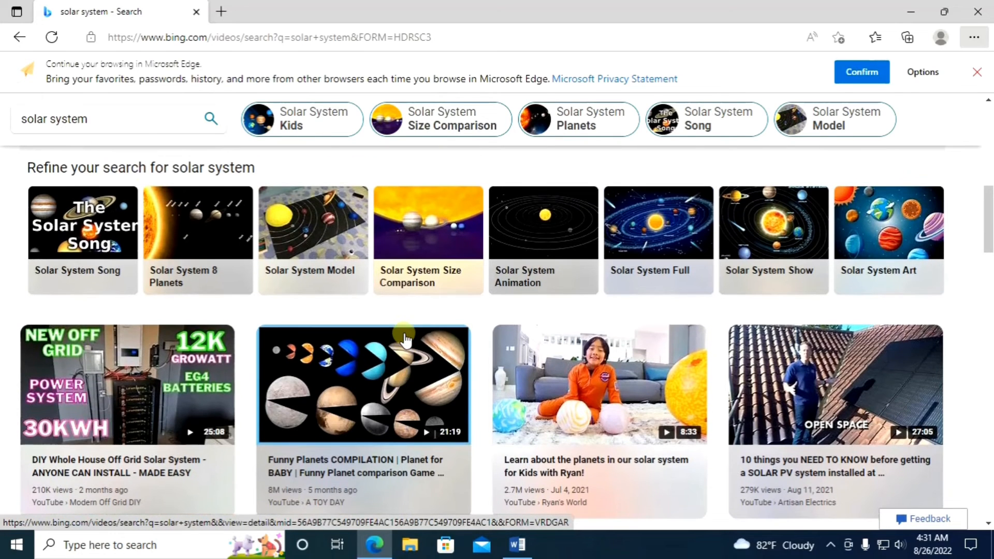
left_click(400, 393)
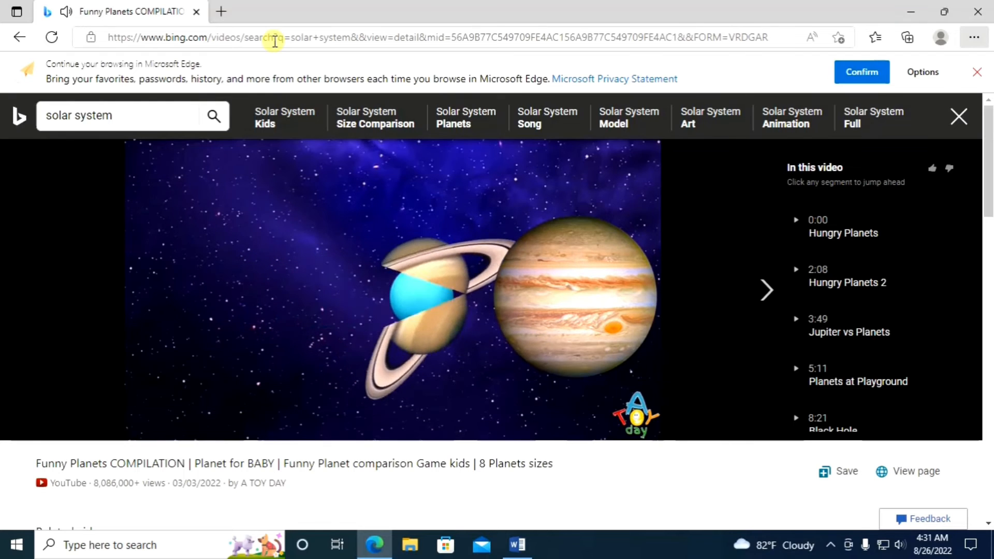
Copy the web address of the "Funny Planets COMPILATION" video page, pause the video and return to the Word document.
left_click(275, 42)
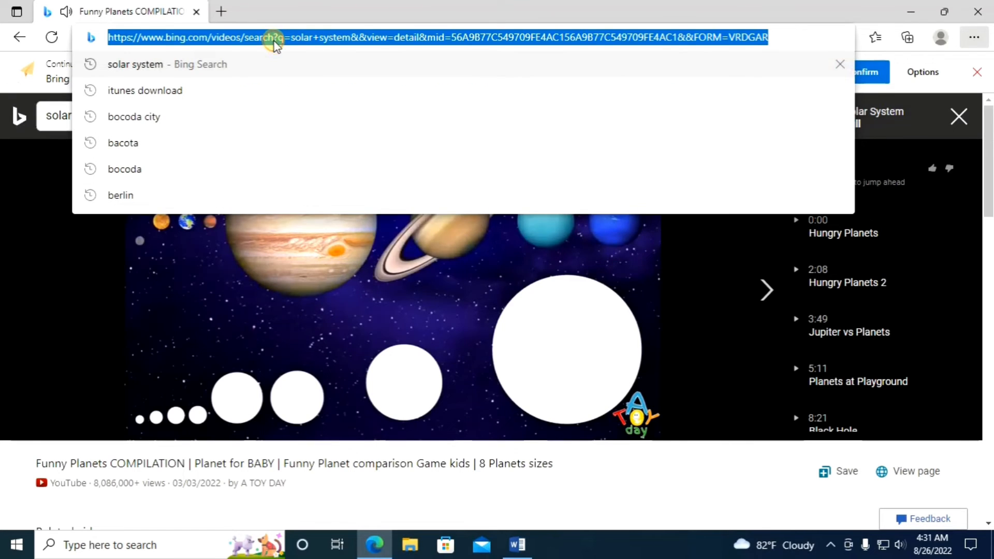
right_click(275, 44)
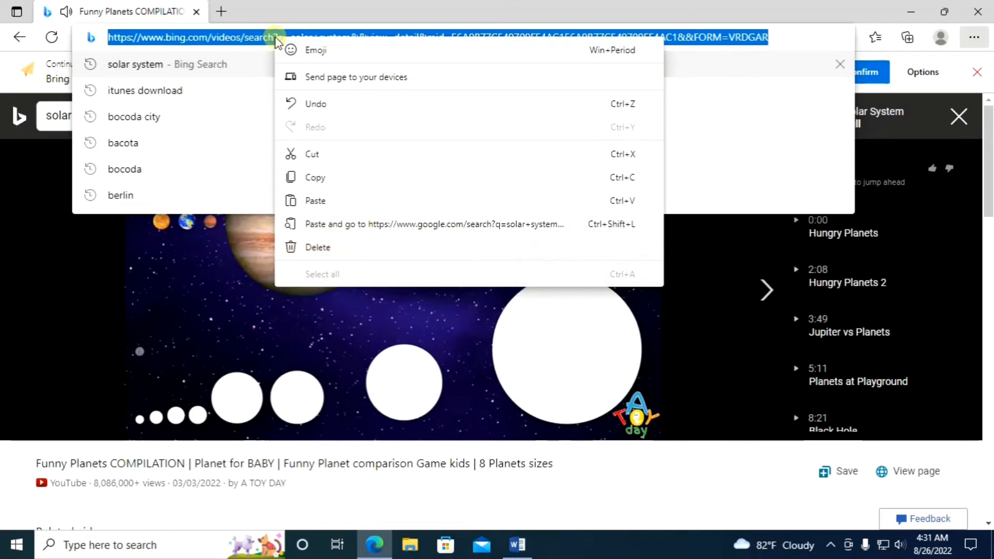
left_click(317, 178)
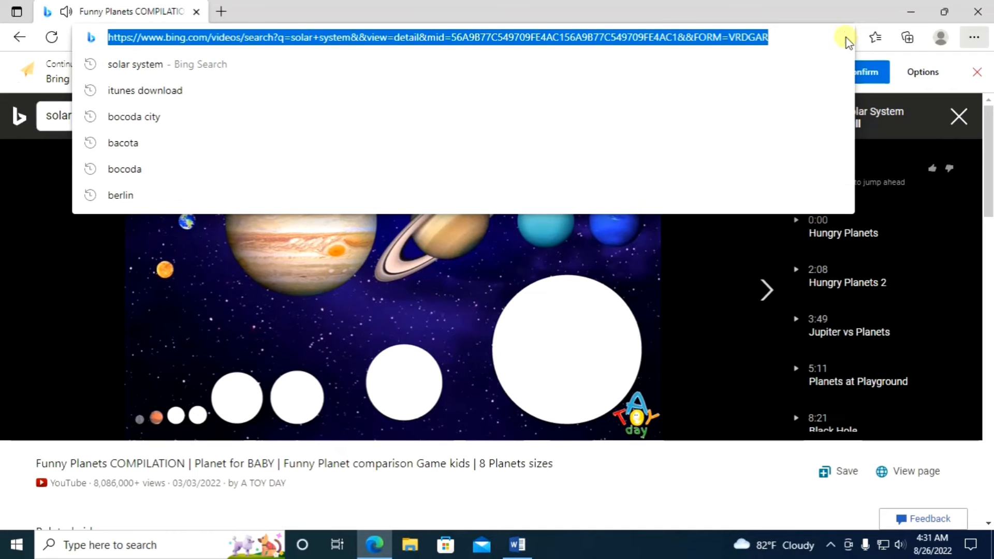
left_click(250, 380)
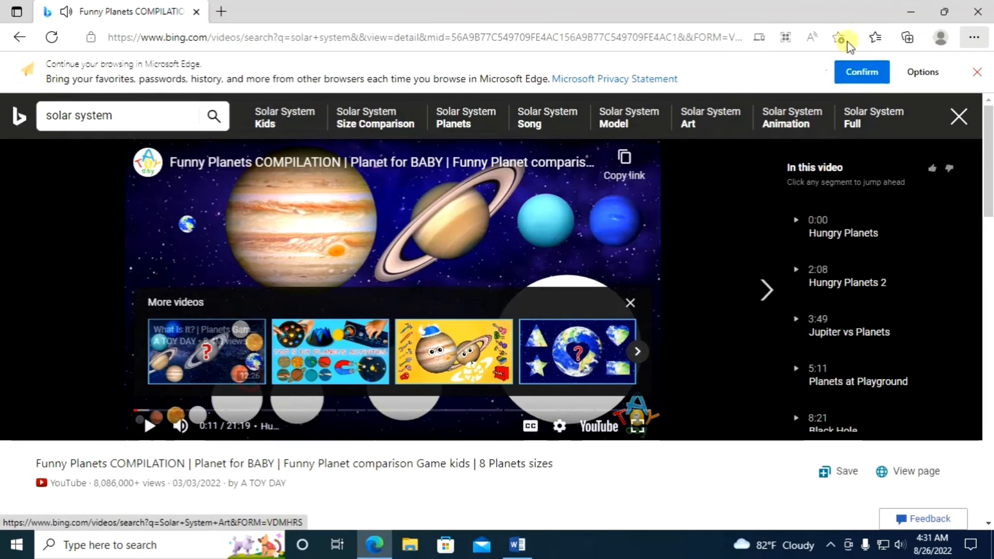
left_click(905, 13)
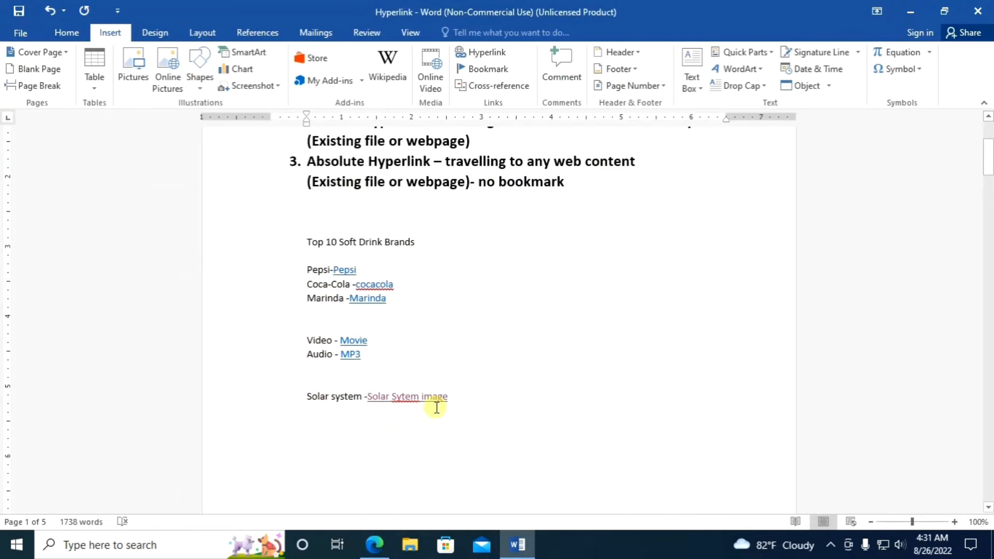
On a new line below the "Solar Sytem image" link, insert a hyperlink to the copied video address with display text "Solar video".
key("Return")
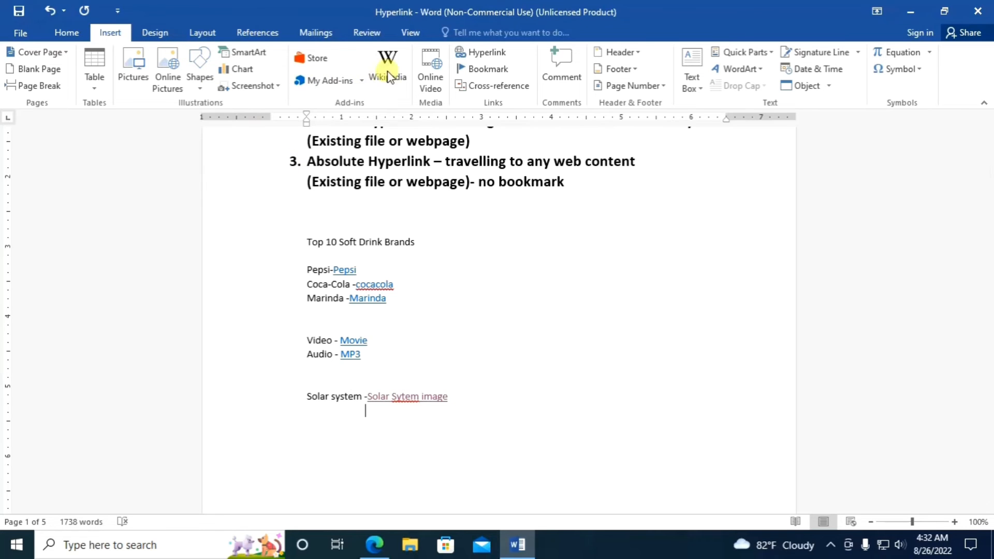
left_click(485, 54)
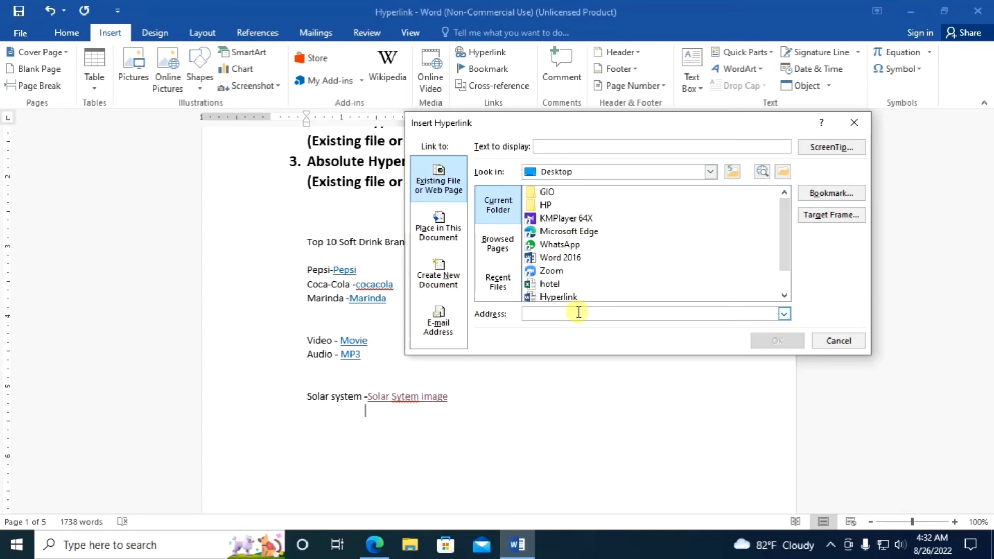
key("ctrl+v")
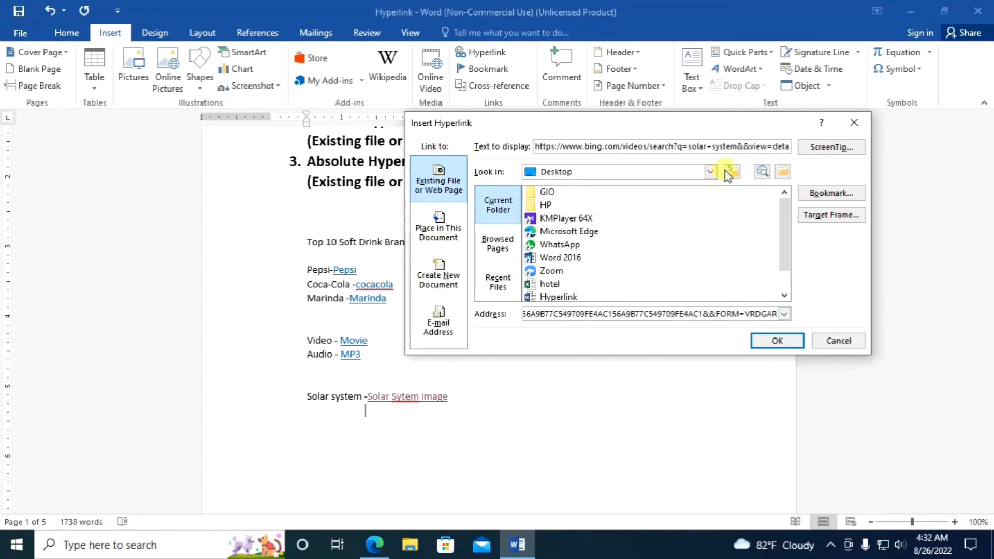
double_click(752, 146)
key("BackSpace")
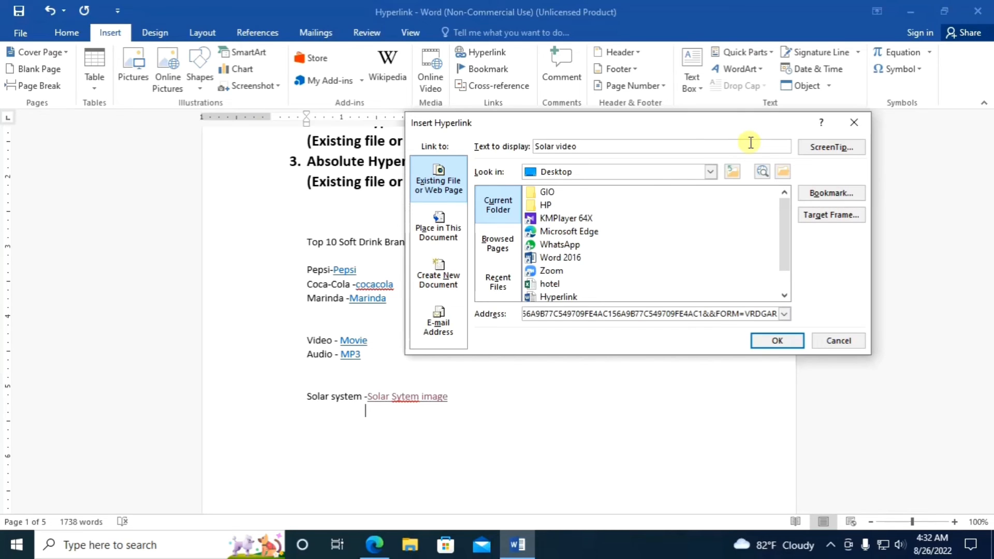
left_click(776, 340)
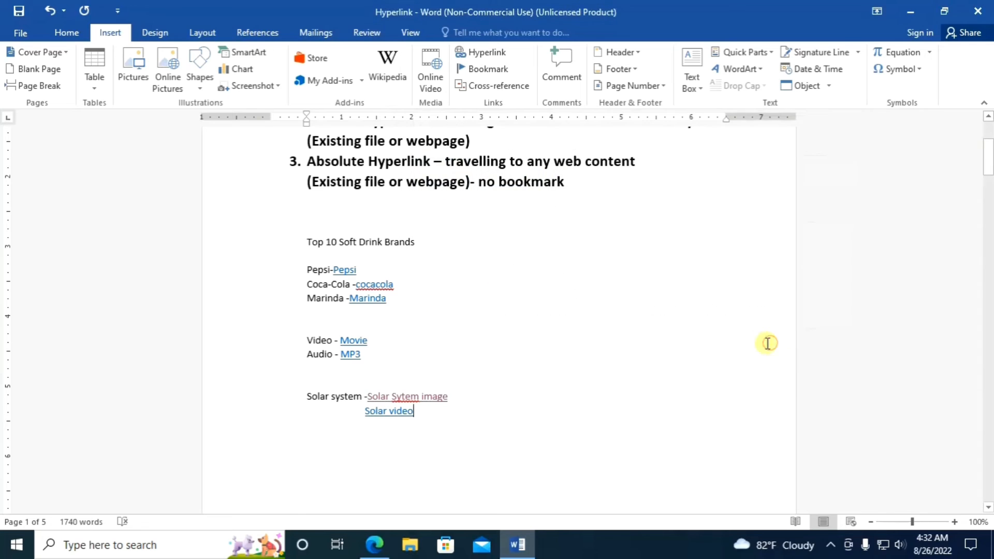
Follow the "Solar video" link, play the video briefly at reduced volume, pause it and return to the Word document.
left_click(386, 410, "ctrl")
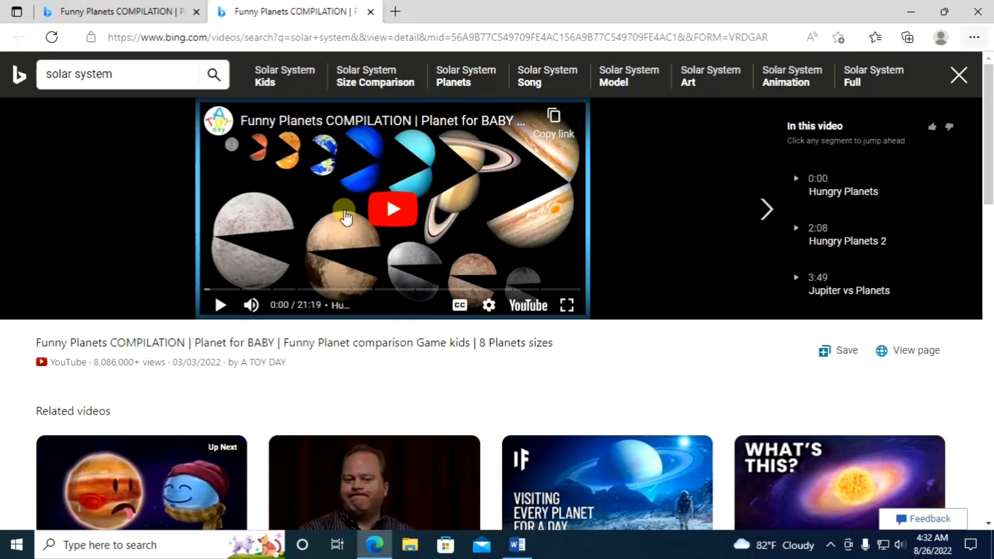
left_click(221, 306)
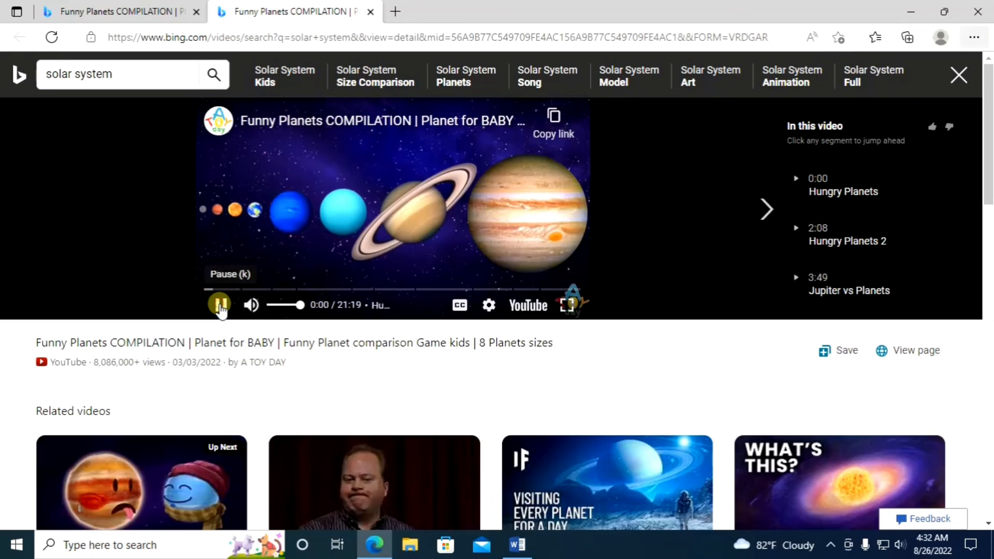
left_click(279, 305)
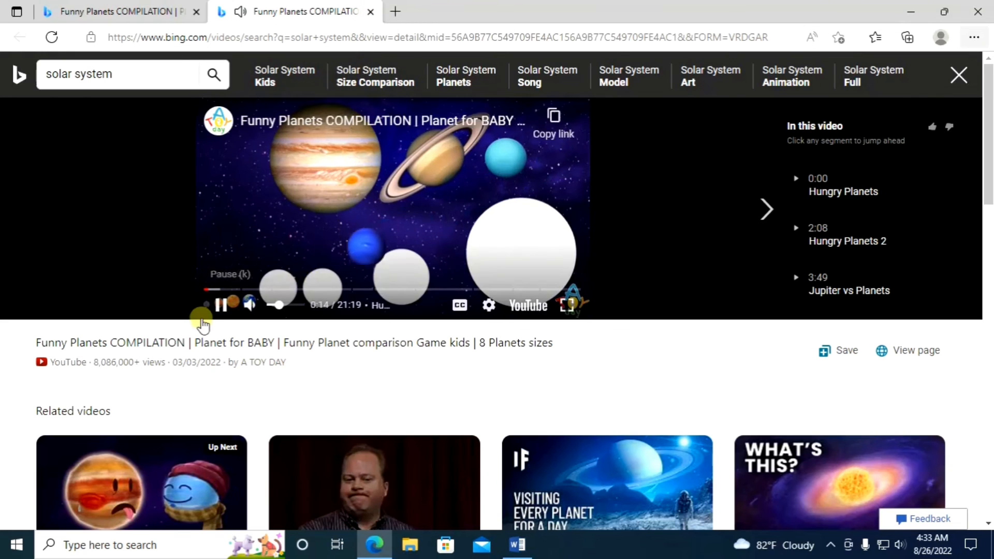
left_click(221, 304)
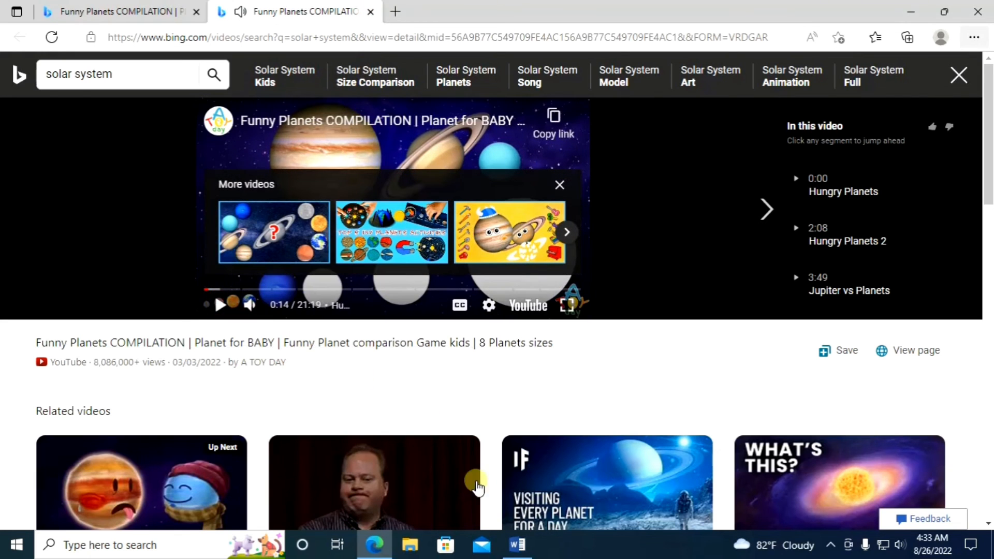
left_click(516, 544)
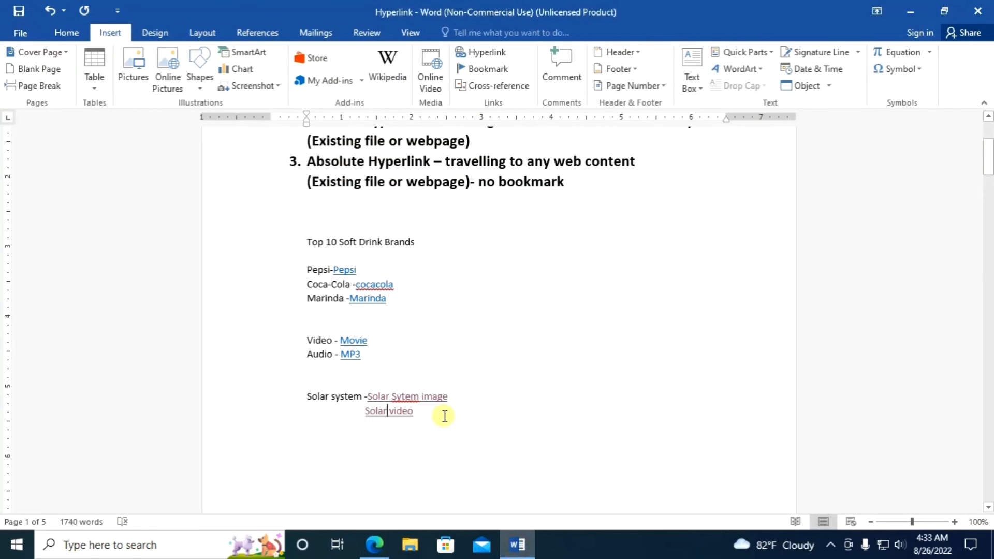
key("Return")
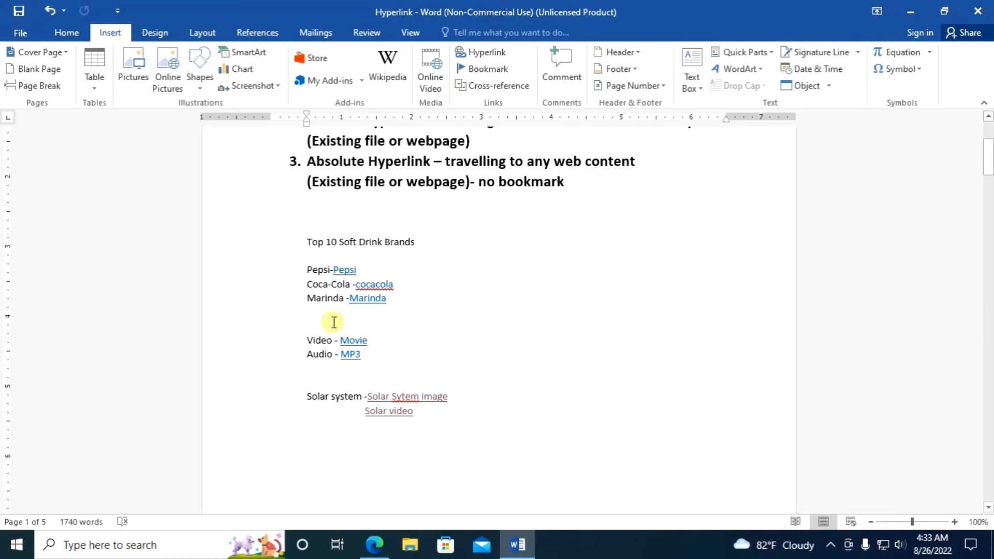
Create a new blank document and set its font size to 24.
left_click(21, 33)
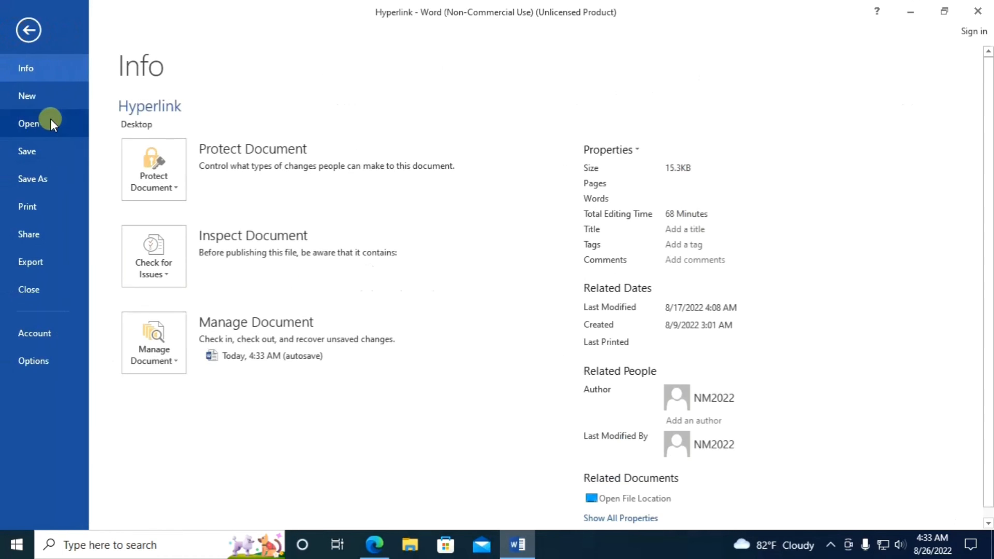
left_click(51, 90)
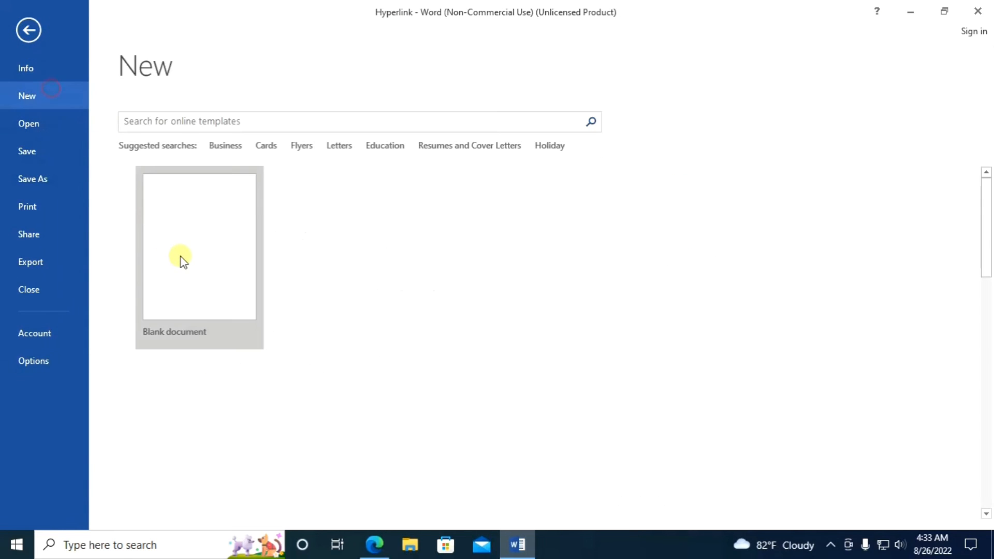
left_click(181, 257)
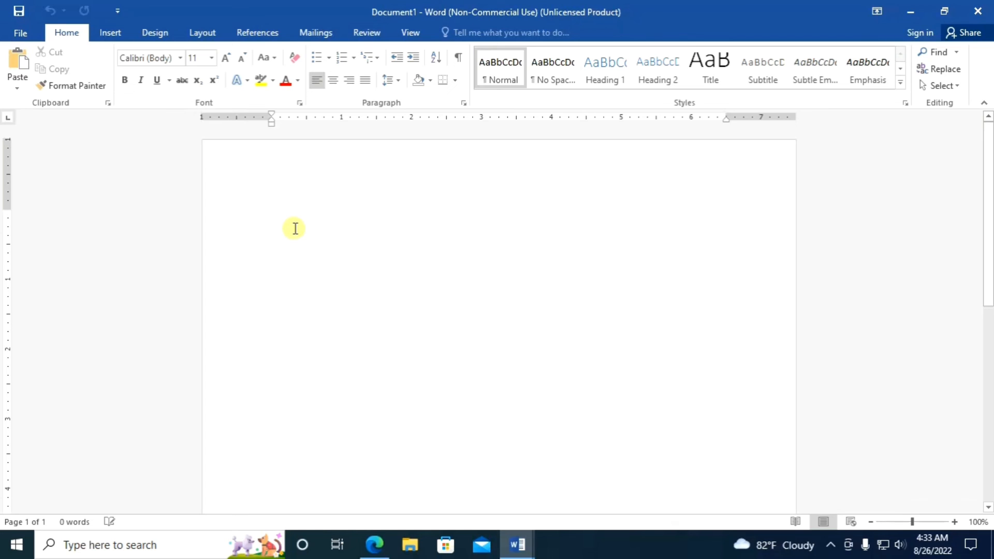
left_click(211, 57)
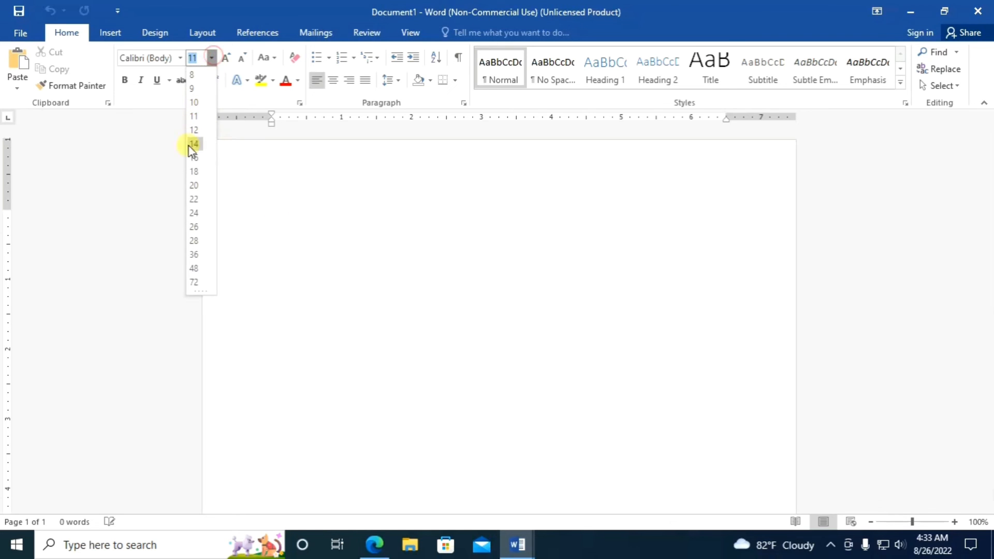
left_click(193, 212)
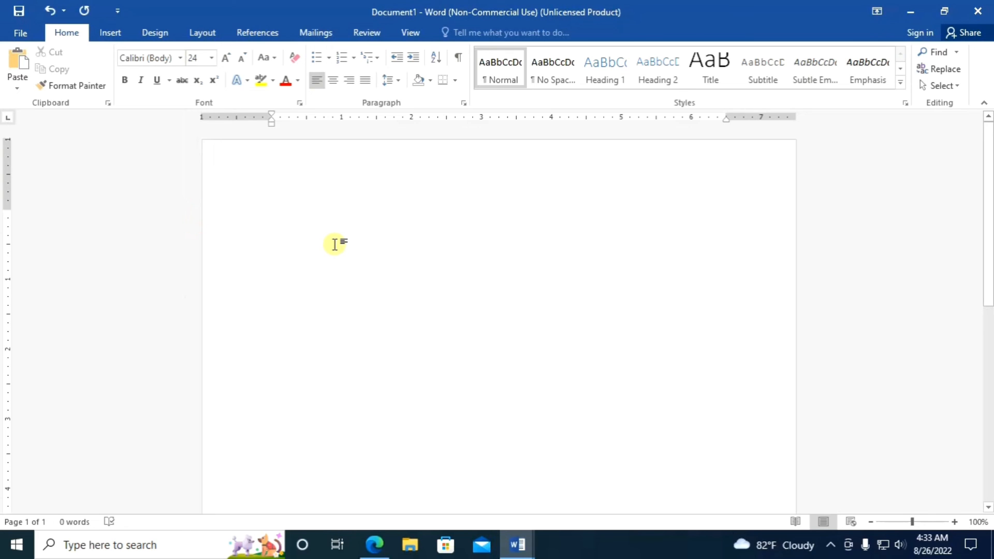
Write the closing line "Please subscribe my channel thank you" in the blank document.
type("Pleas")
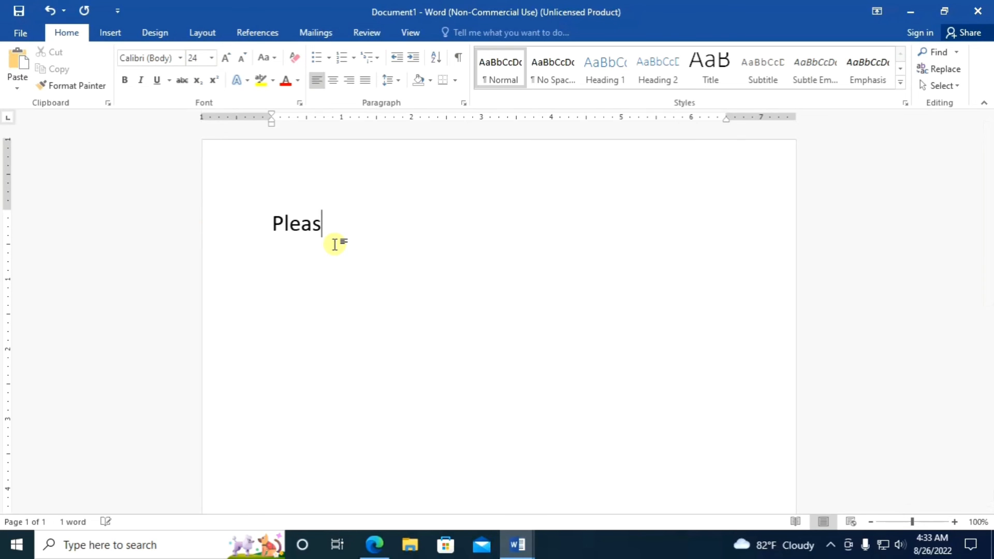
type("e subs")
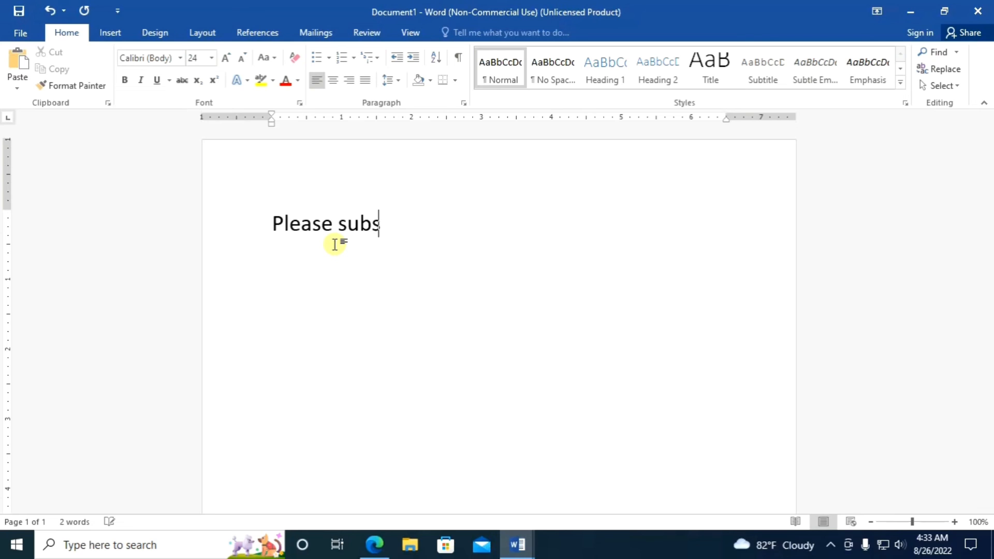
type("cribe m")
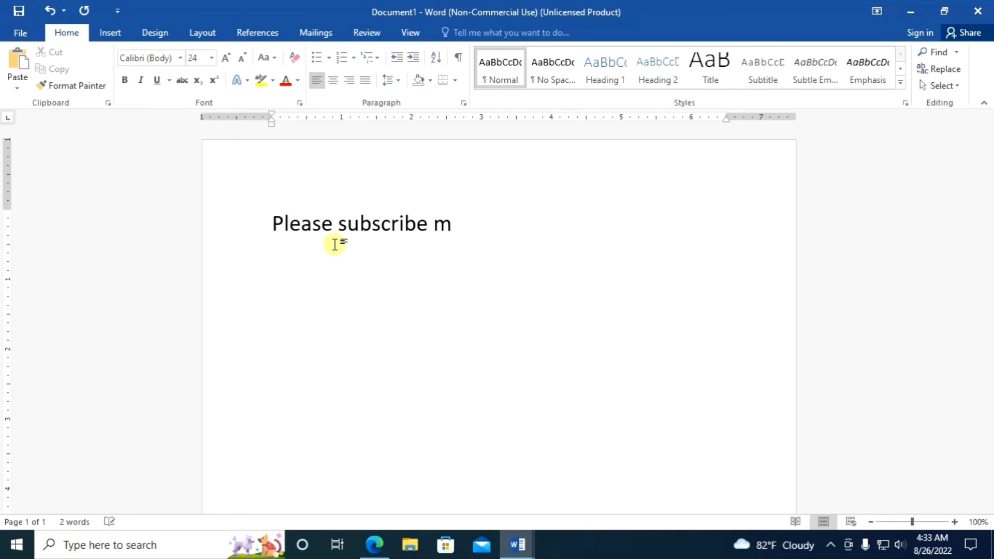
type("y chan")
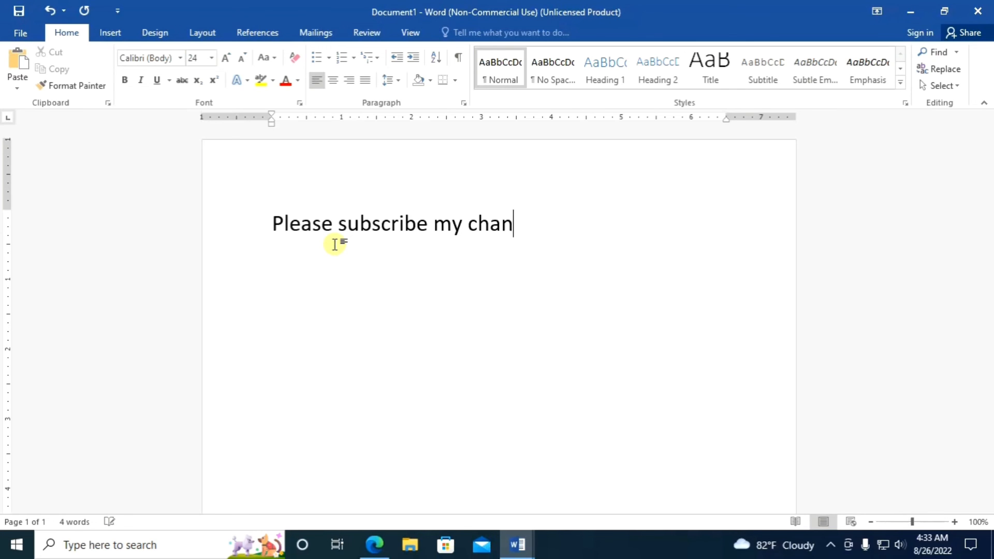
type("nel than")
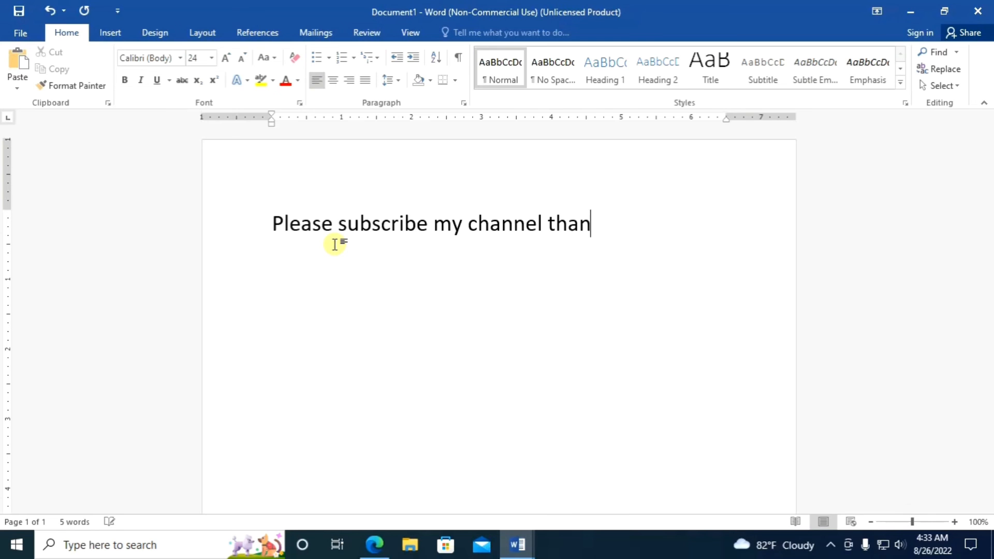
type("k you")
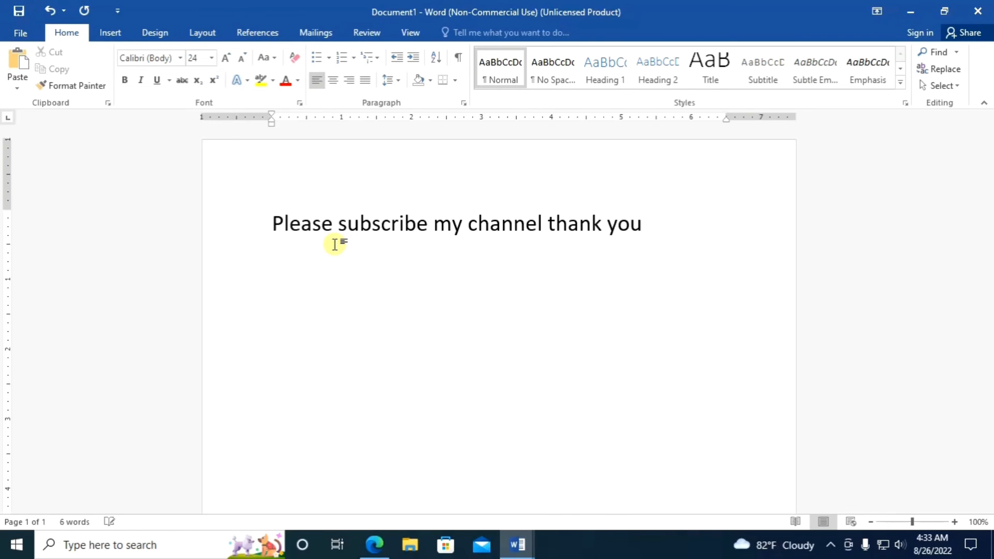